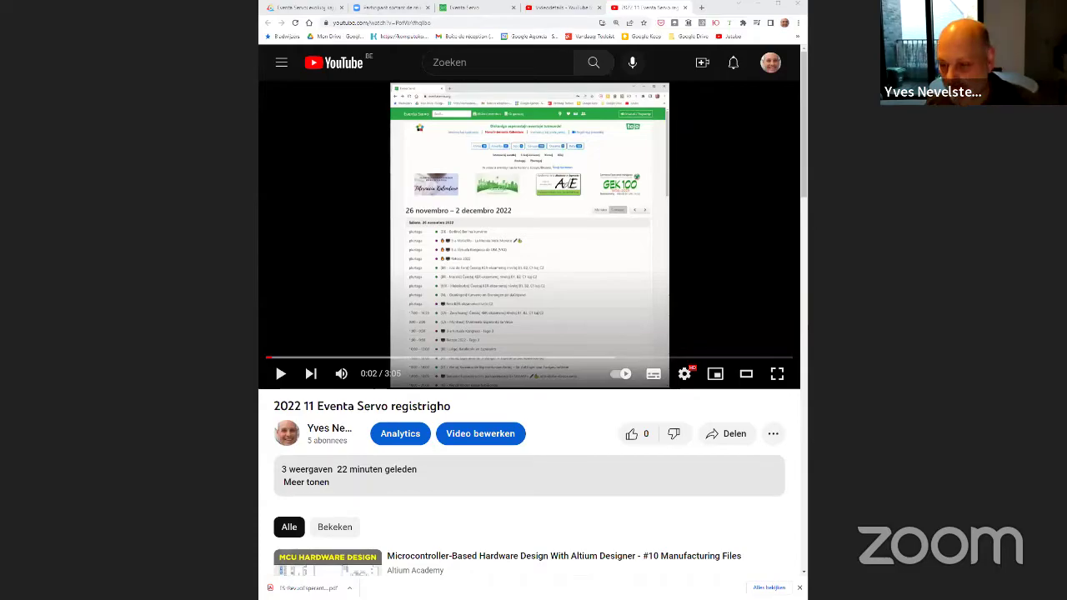
Play the Eventa Servo registration video fullscreen from the beginning
{"action": "key", "text": "f"}
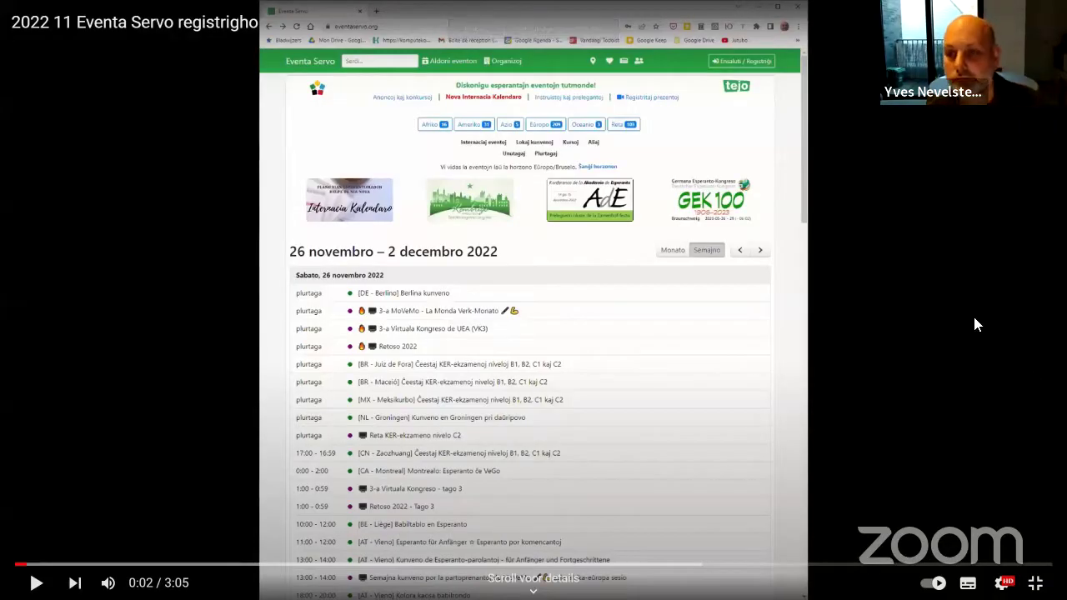
{"action": "left_click", "coordinate": [18, 565]}
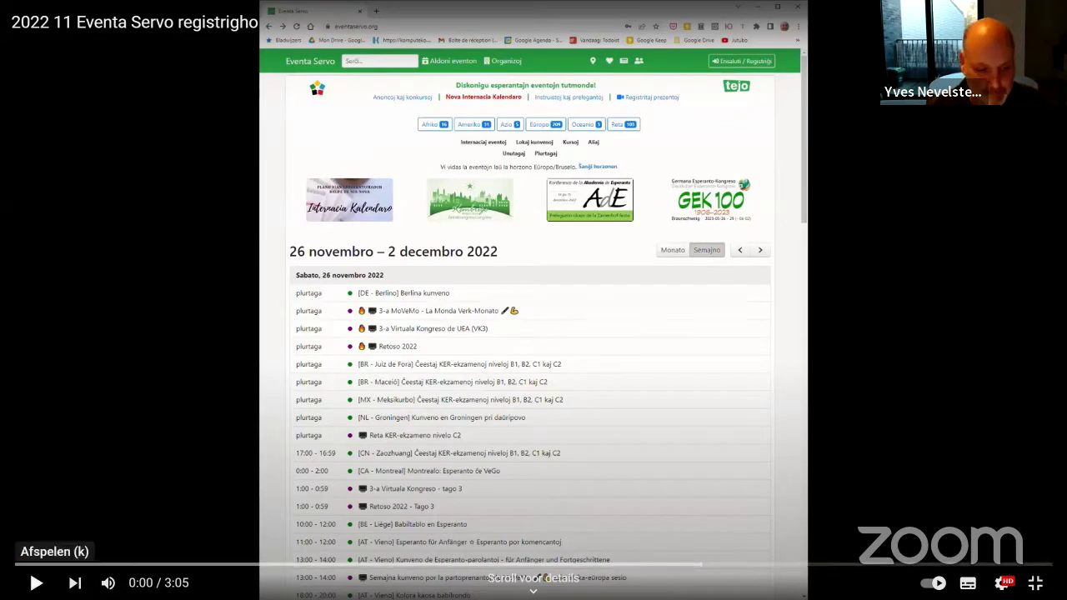
{"action": "left_click", "coordinate": [37, 582]}
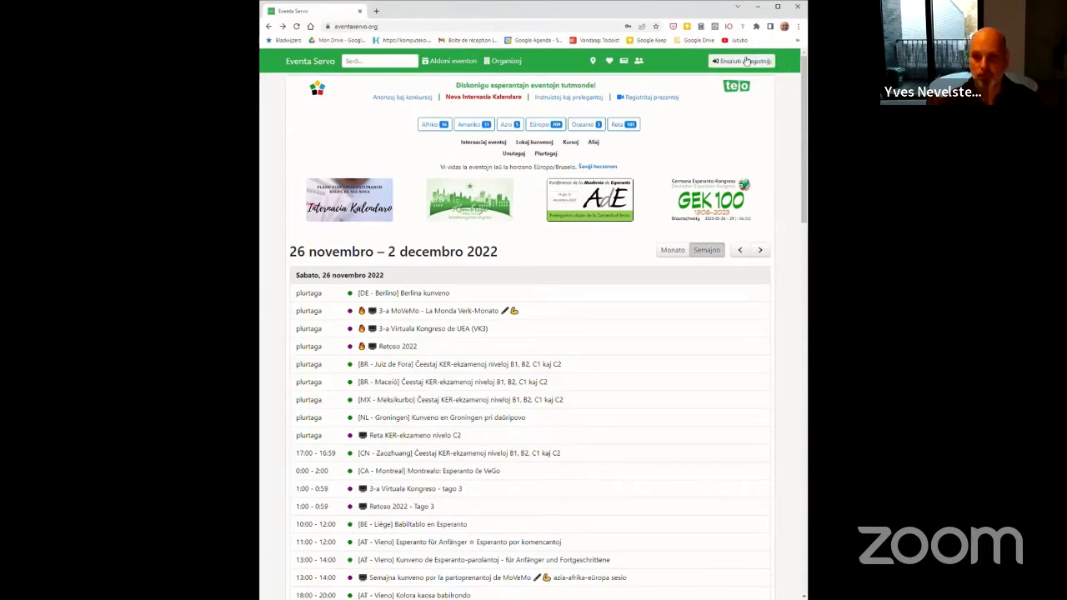
{"action": "left_click", "coordinate": [744, 62]}
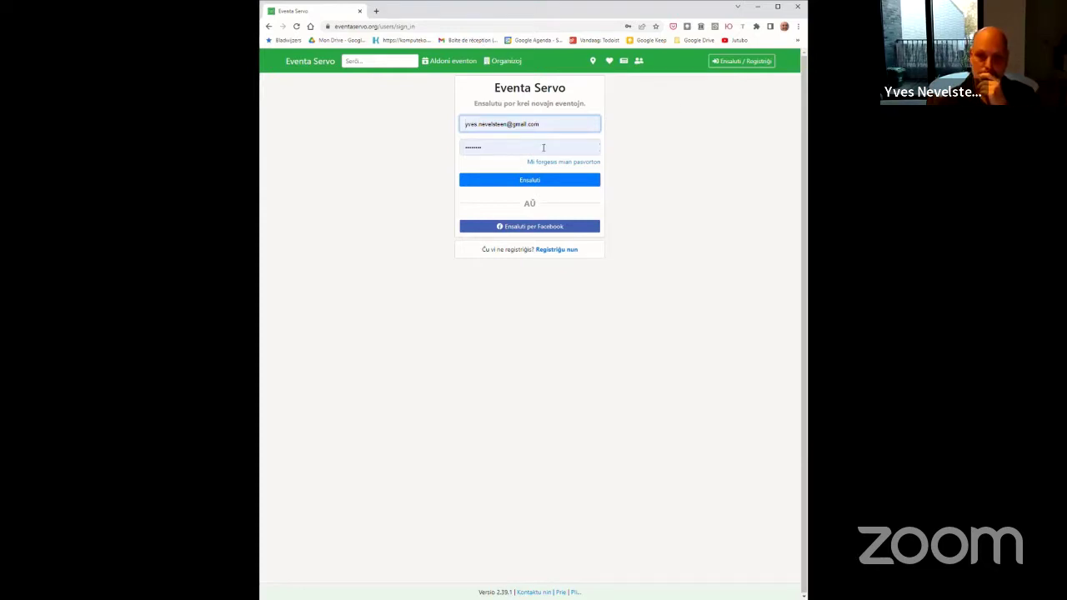
Switch from sign-in to the empty Registriĝu nun sign-up form
{"action": "left_click", "coordinate": [564, 250]}
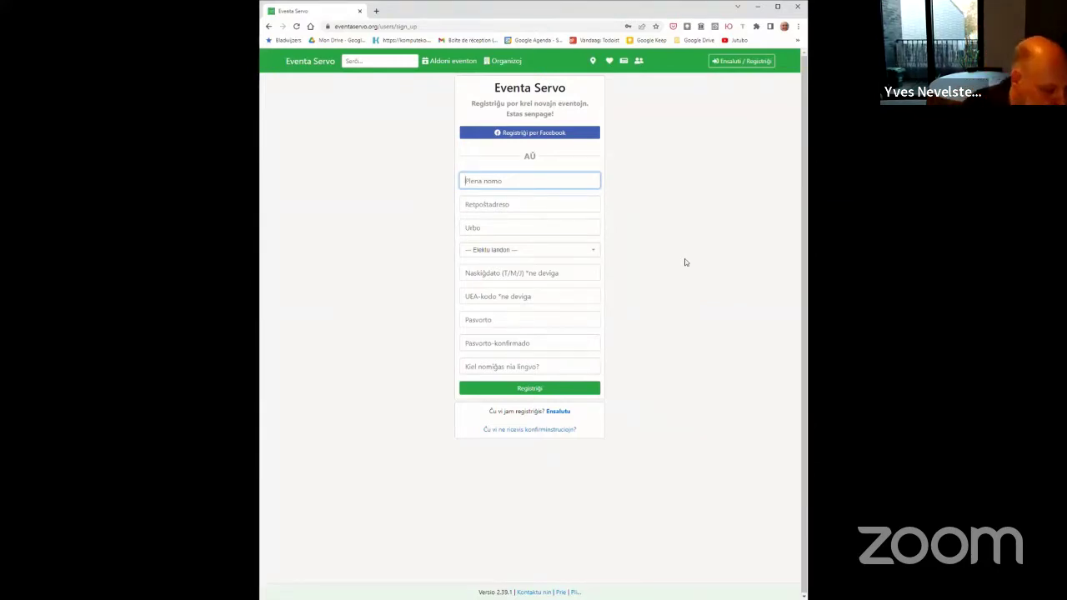
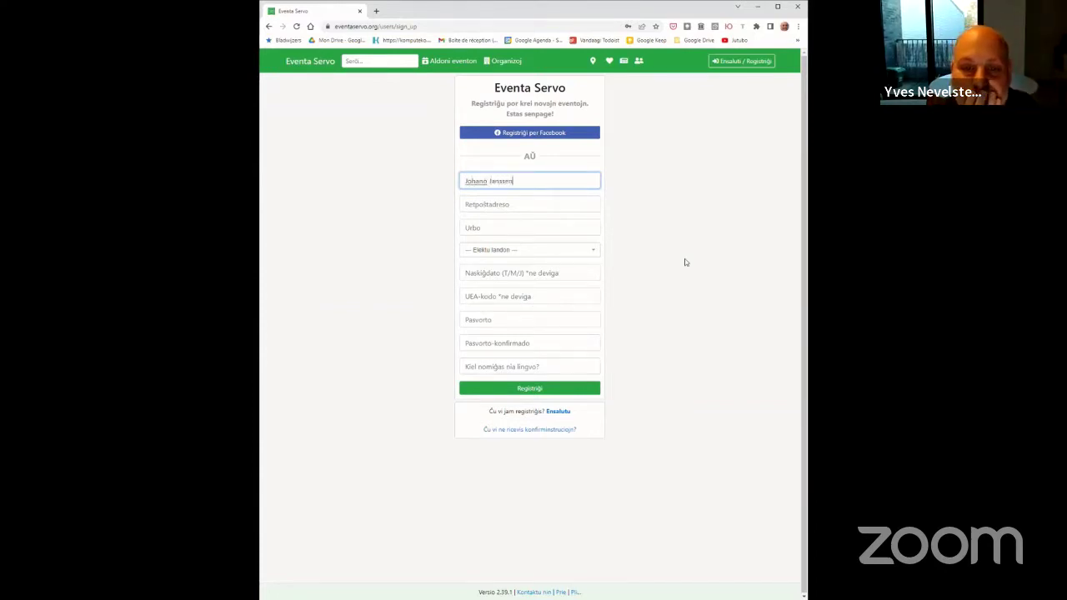
Enter the new user's full name and paste their e-mail address
{"action": "key", "text": "Tab"}
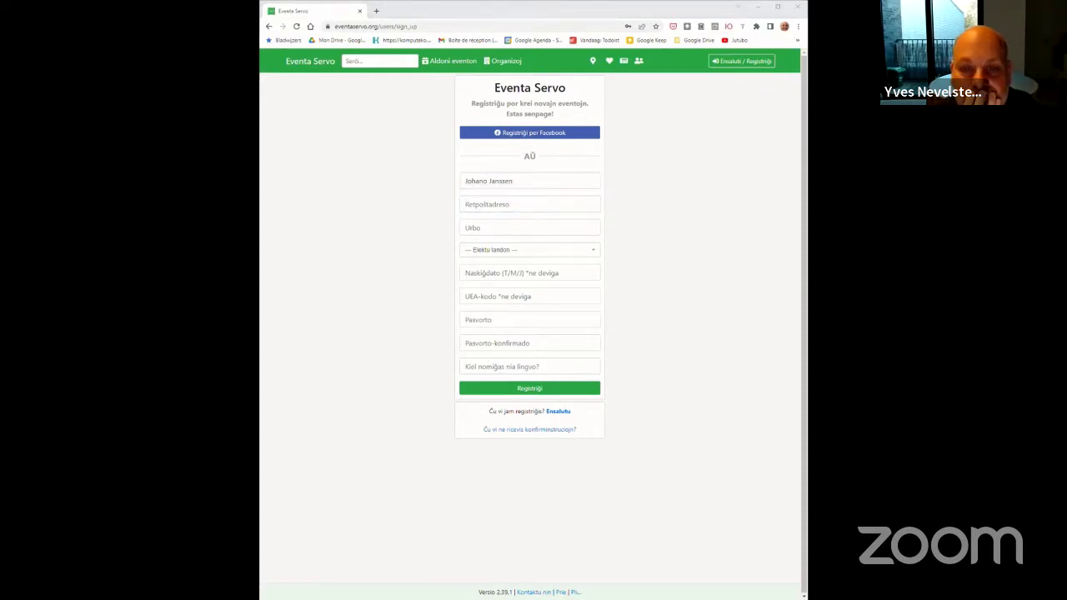
{"action": "left_click", "coordinate": [517, 211]}
{"action": "key", "text": "ctrl+v"}
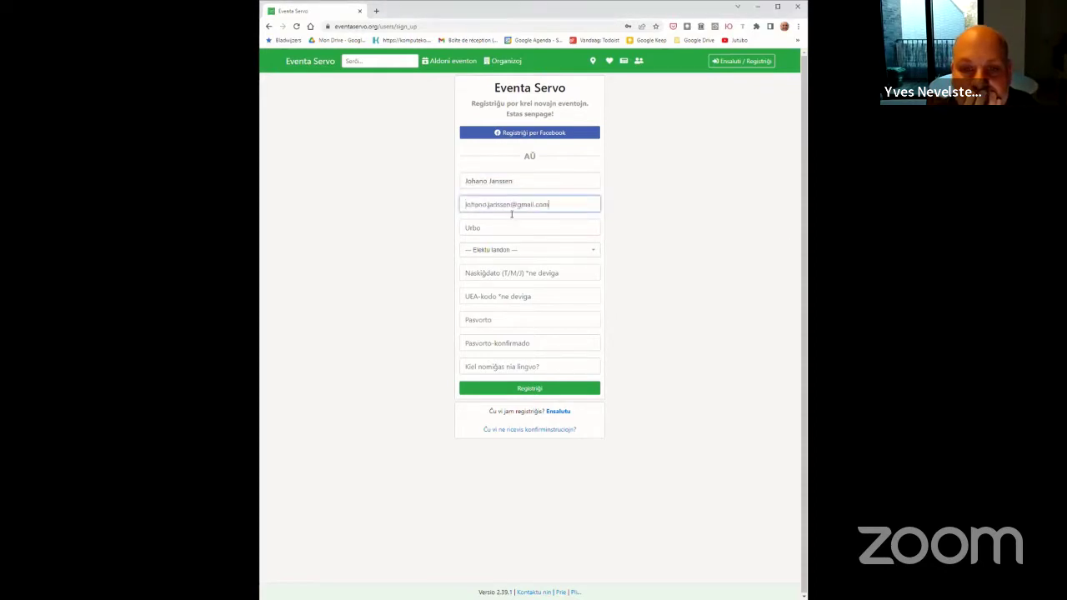
{"action": "key", "text": "Tab"}
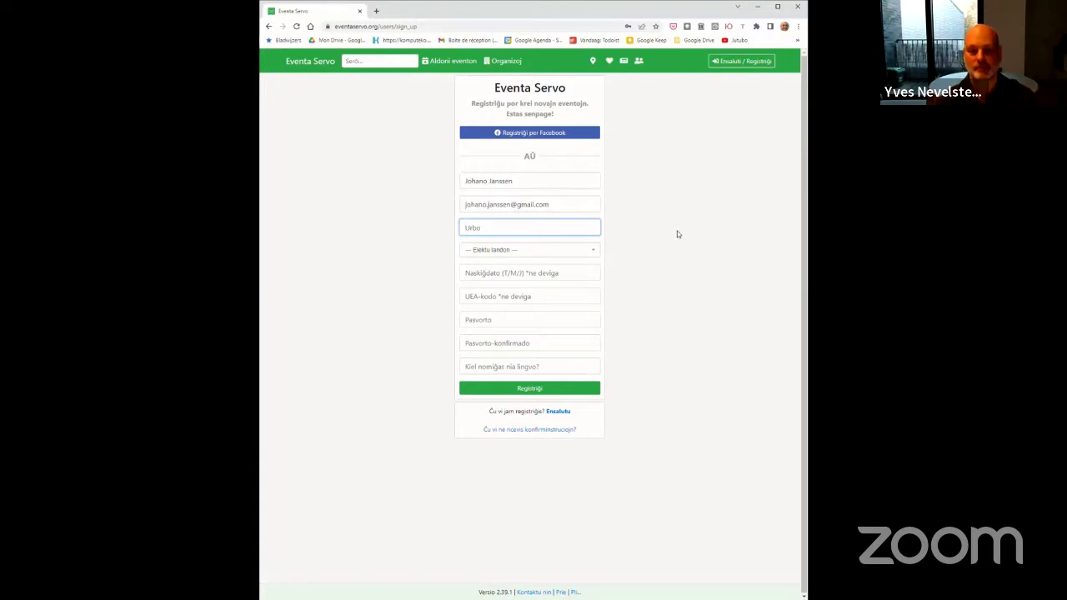
Set the city to Antverpeno and the country to Belgio
{"action": "type", "text": "Antverpeno"}
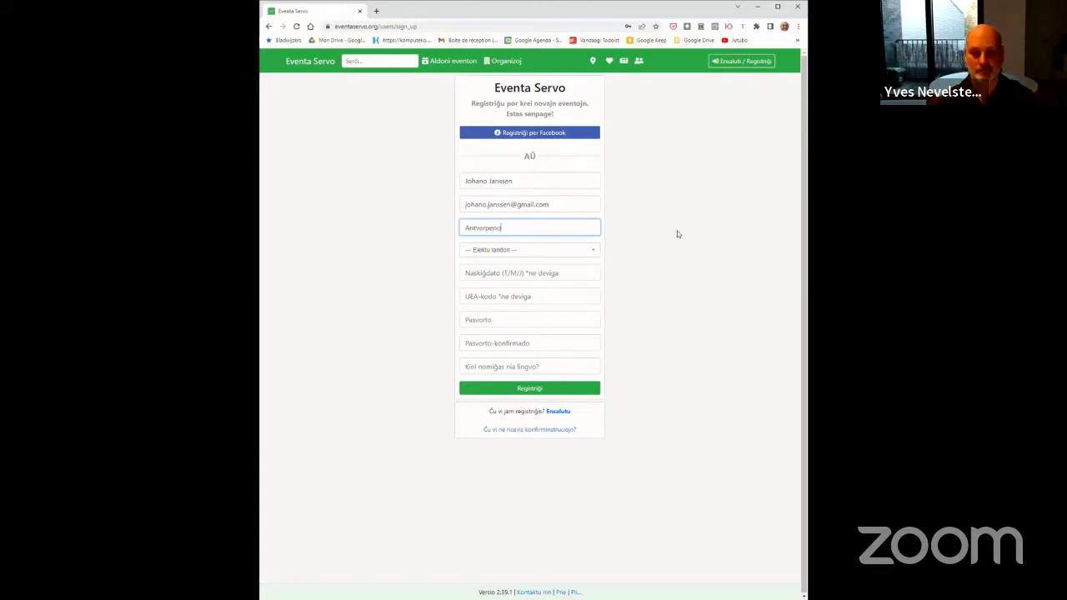
{"action": "left_click", "coordinate": [583, 255]}
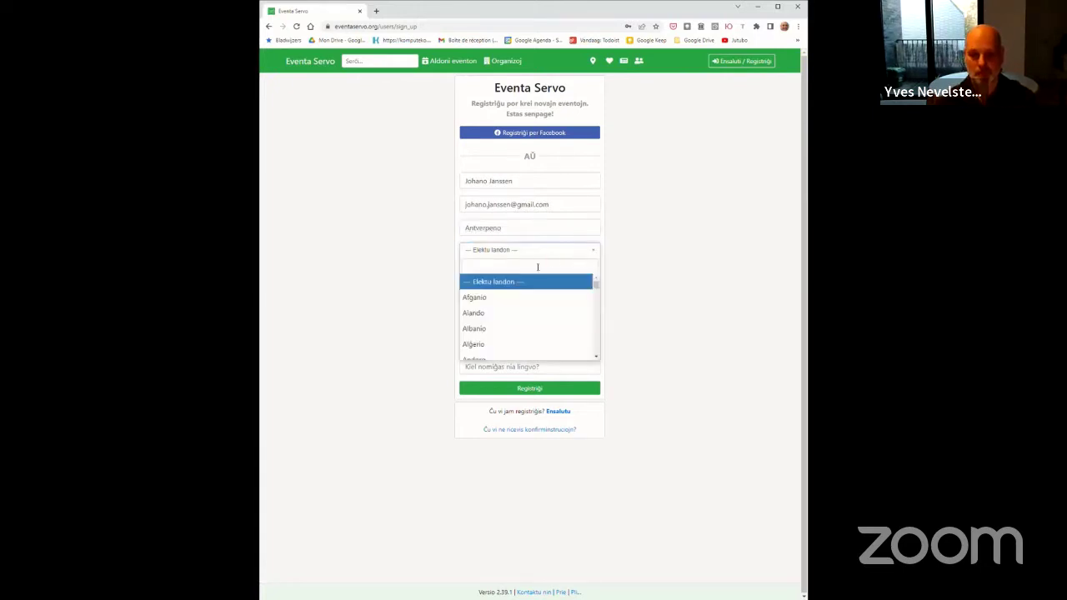
{"action": "type", "text": "Belg"}
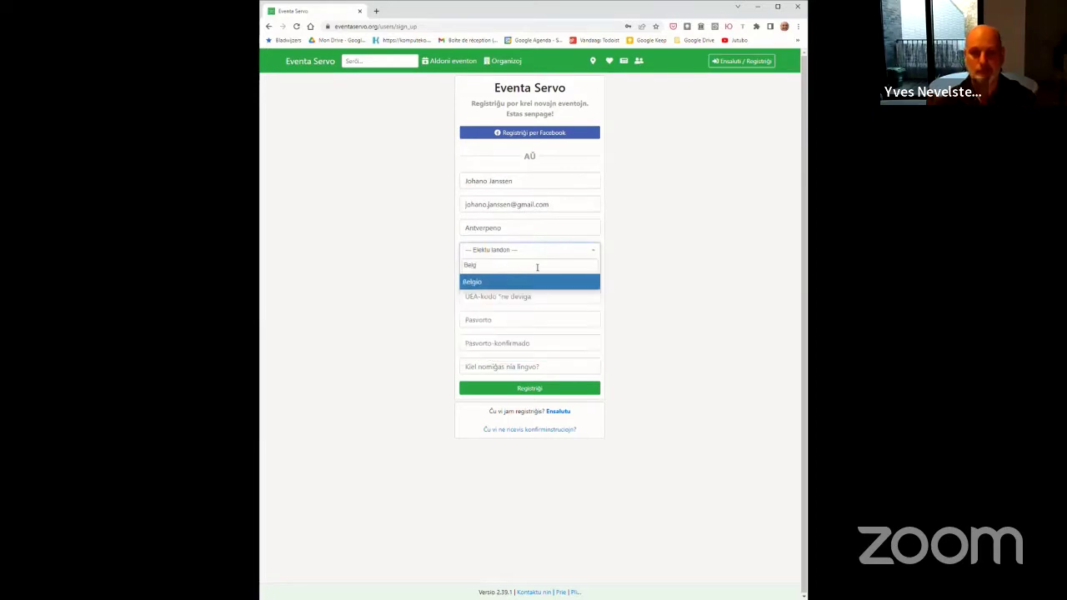
{"action": "left_click", "coordinate": [512, 285]}
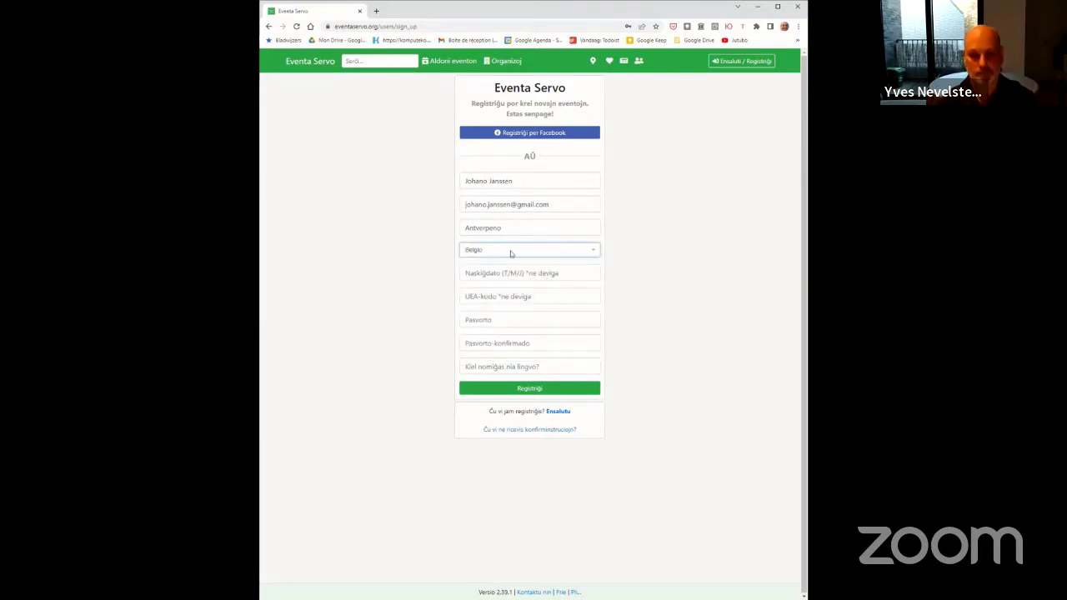
{"action": "left_click", "coordinate": [507, 319]}
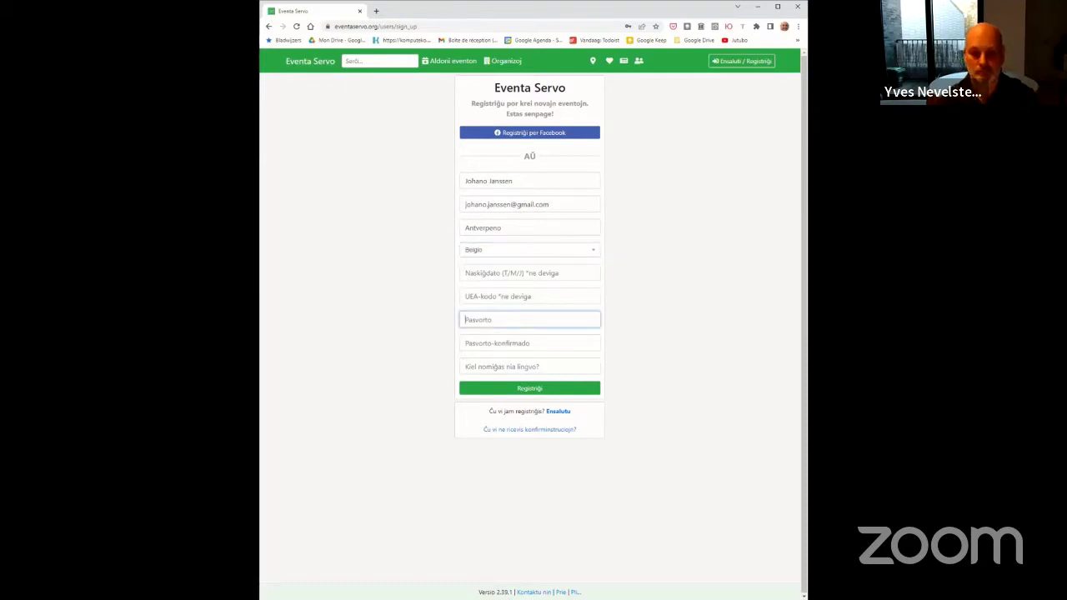
Paste the account password into both the password and confirmation fields
{"action": "key", "text": "alt+Tab"}
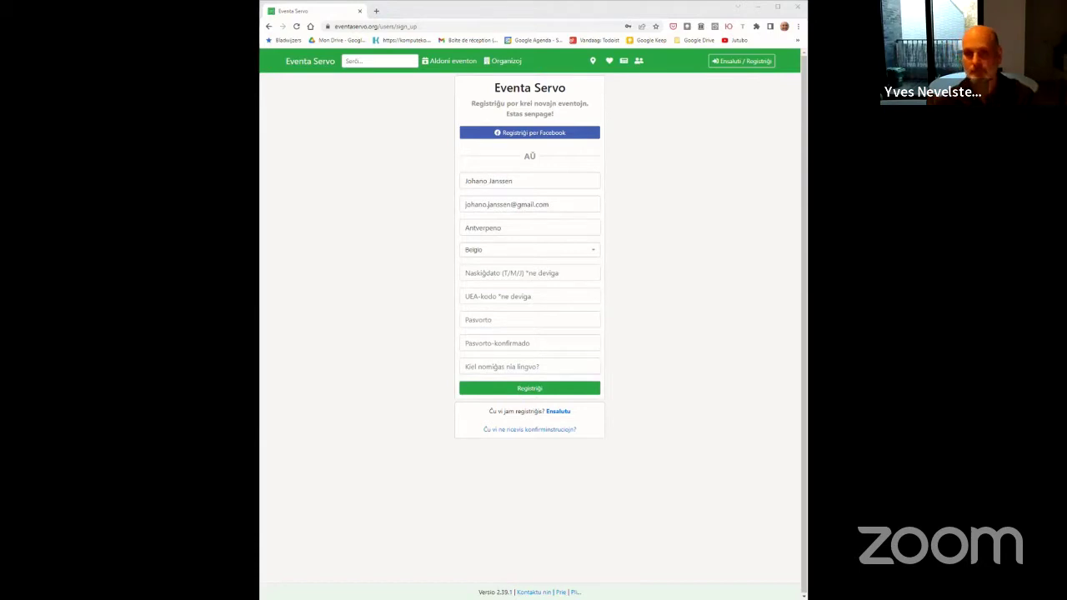
{"action": "left_click", "coordinate": [521, 324]}
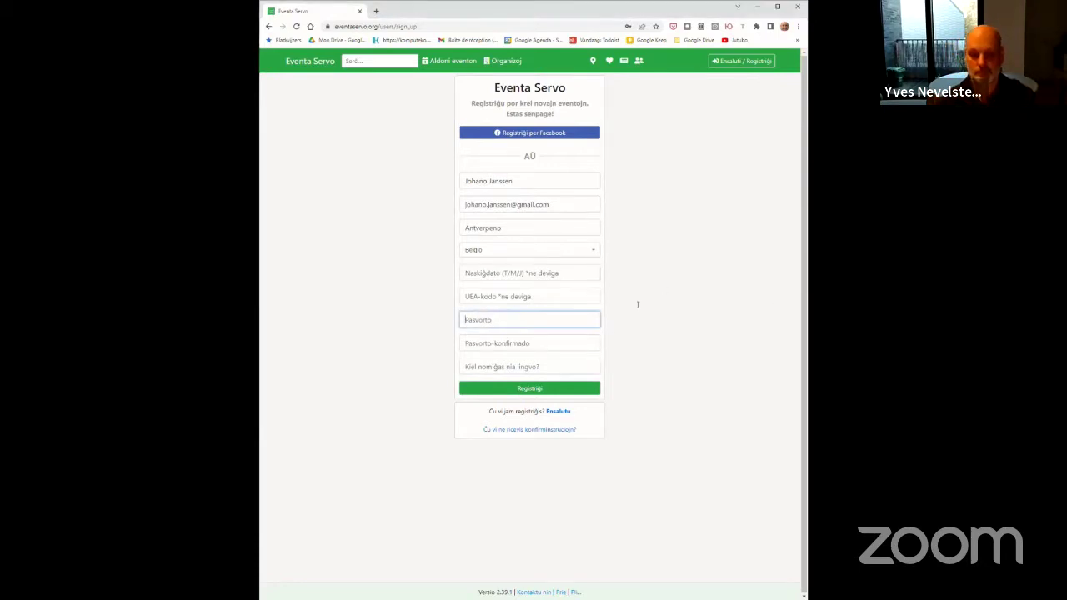
{"action": "key", "text": "ctrl+v"}
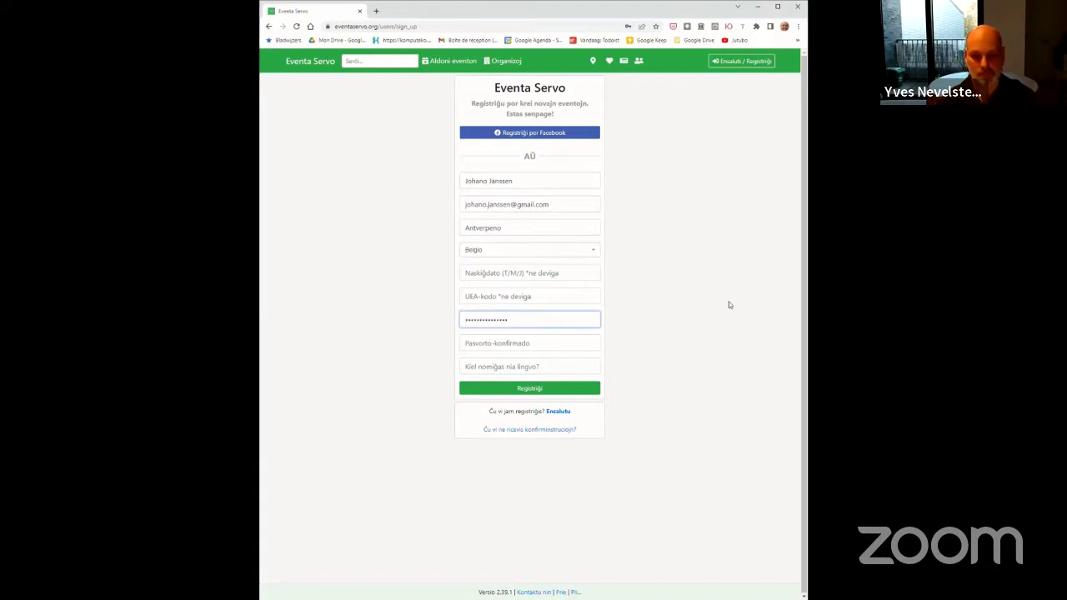
{"action": "key", "text": "Tab"}
{"action": "key", "text": "ctrl+v"}
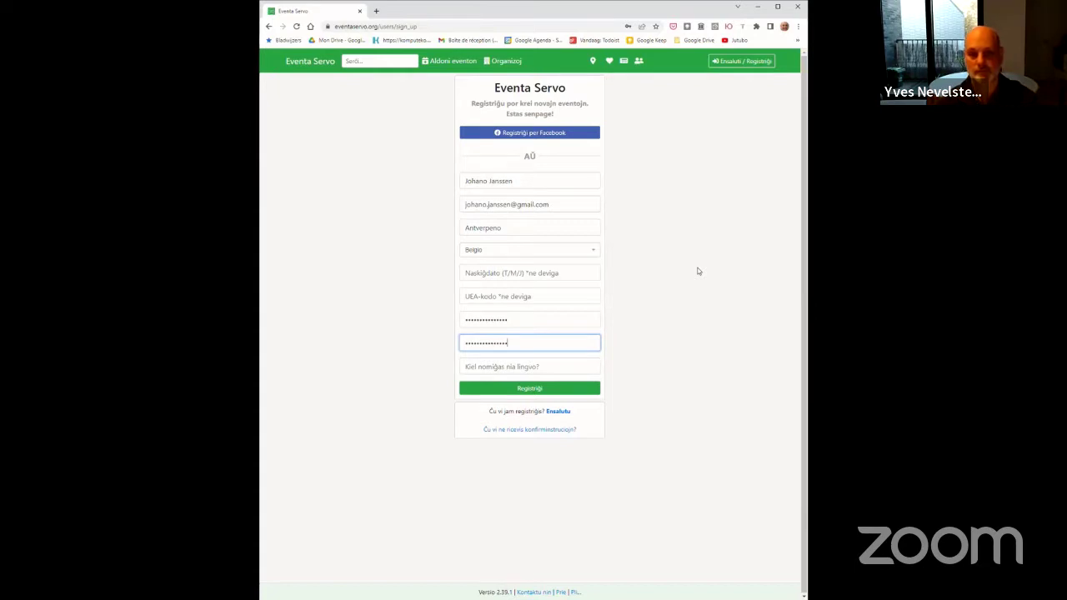
{"action": "left_click", "coordinate": [698, 270]}
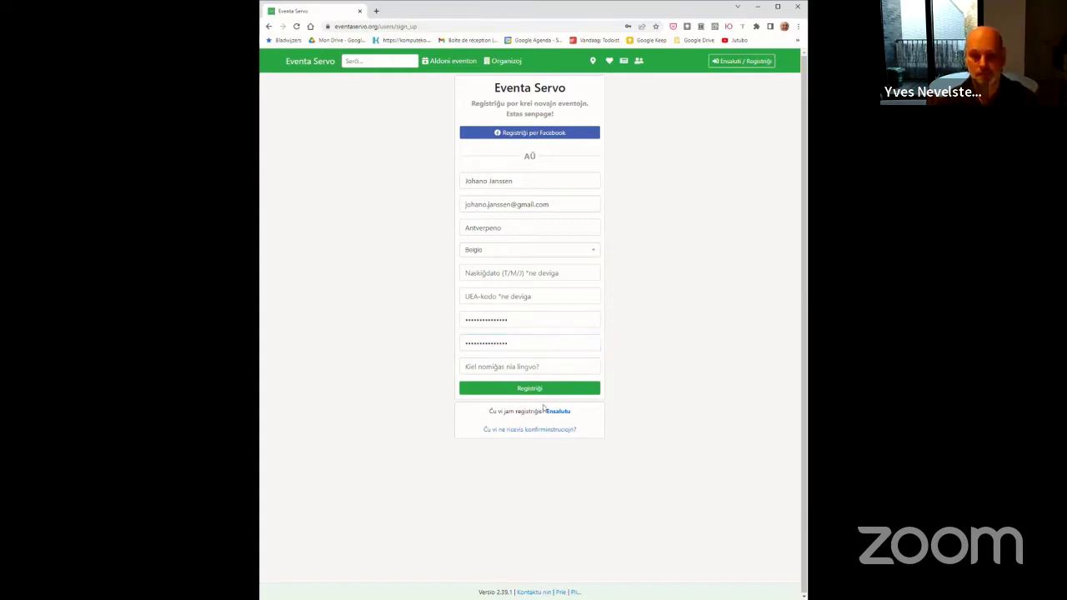
Answer the language question with Esperanto and submit the registration
{"action": "left_click", "coordinate": [518, 371]}
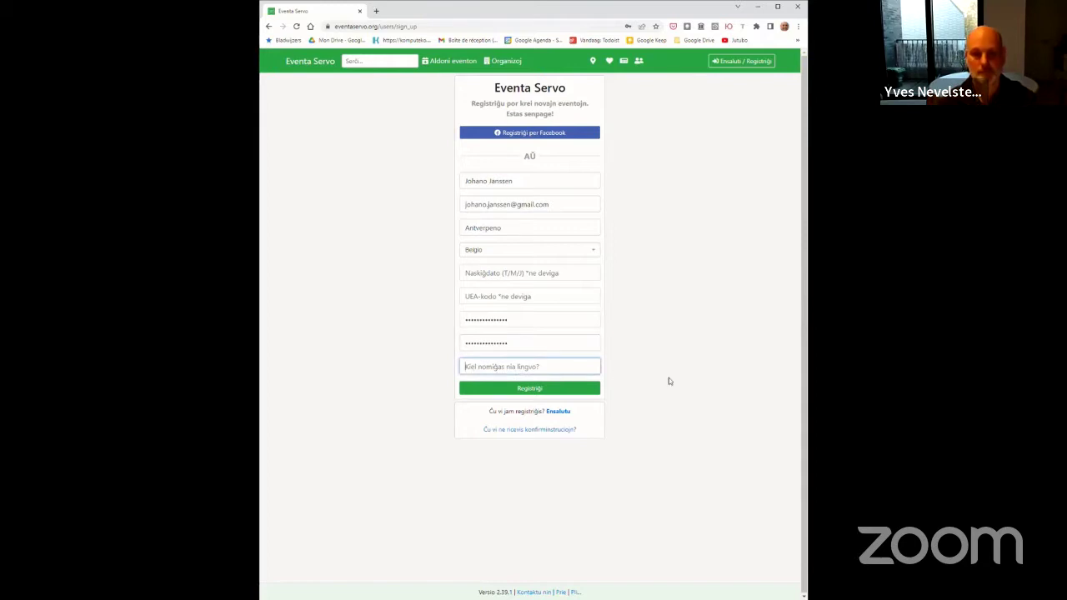
{"action": "type", "text": "Esperanto"}
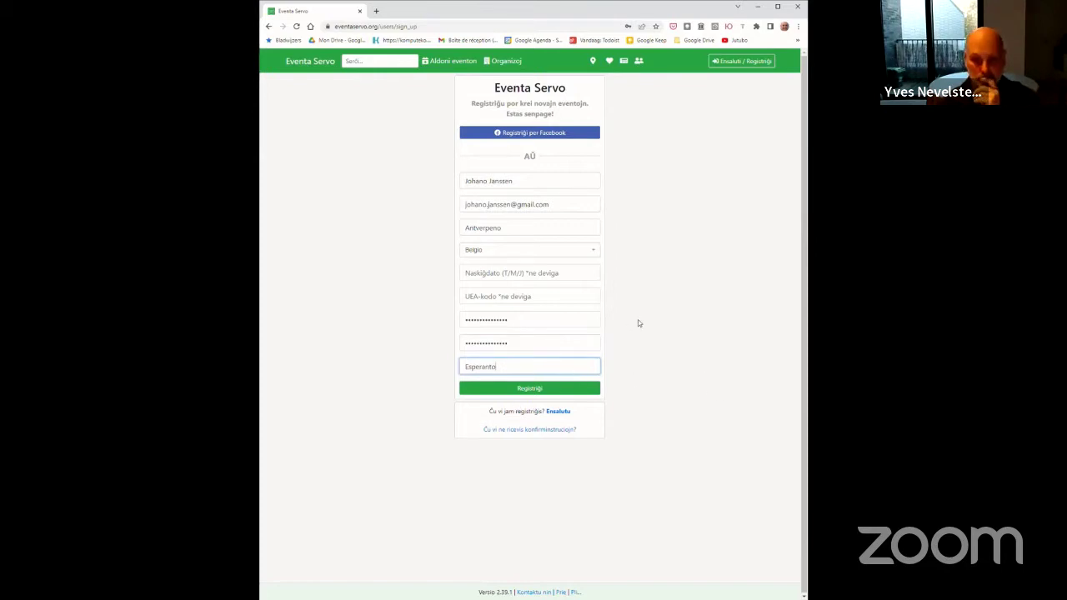
{"action": "left_click", "coordinate": [540, 389]}
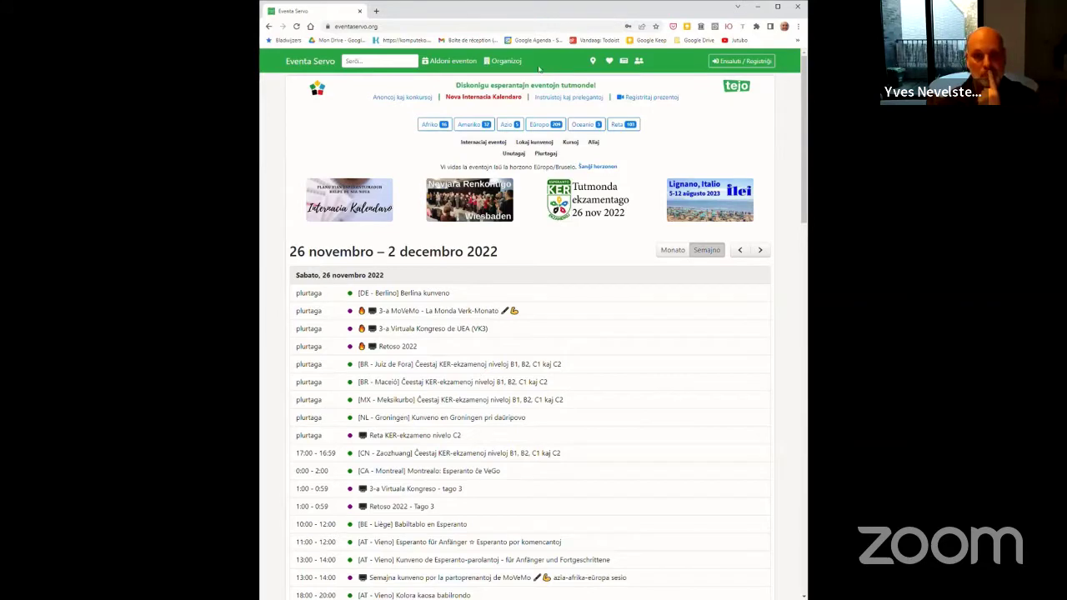
Open the Konfirminstrukcioj email in Gmail, follow its confirmation link, then exit fullscreen
{"action": "left_click", "coordinate": [508, 30]}
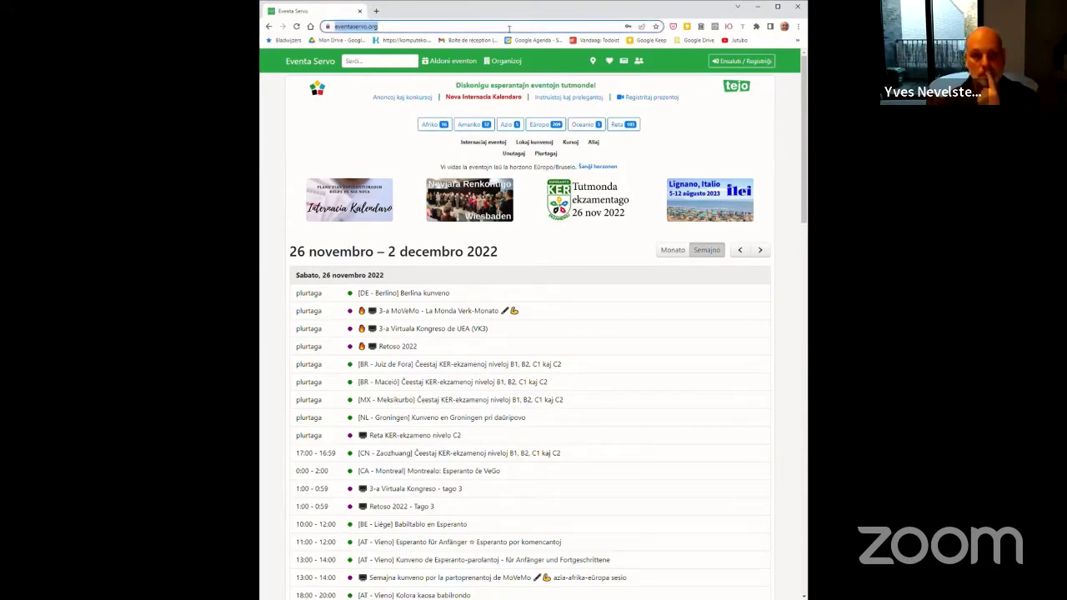
{"action": "key", "text": "alt+Tab"}
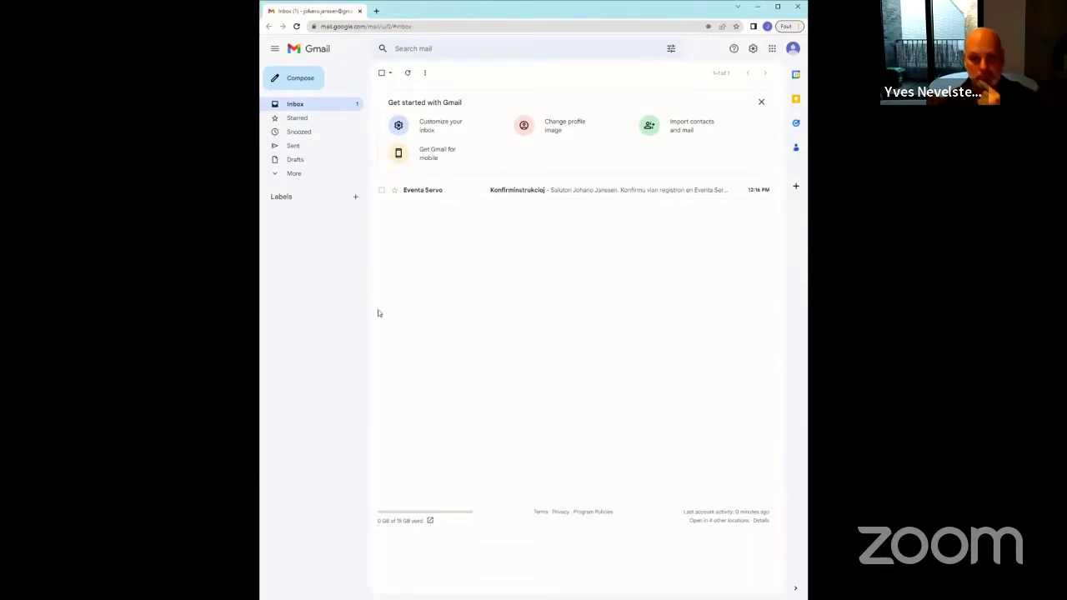
{"action": "left_click", "coordinate": [505, 190]}
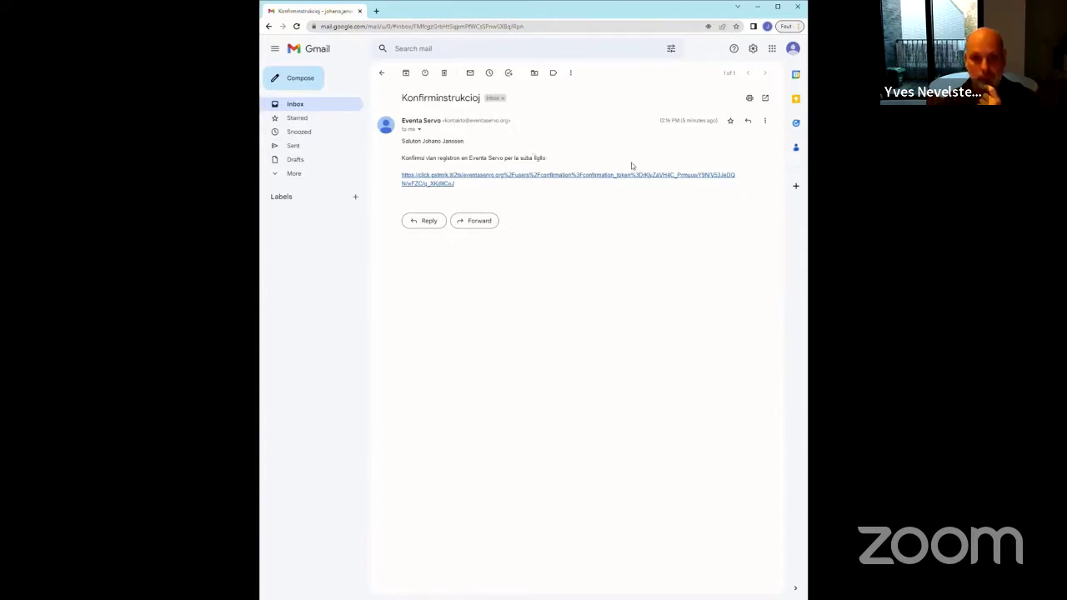
{"action": "left_click", "coordinate": [522, 177]}
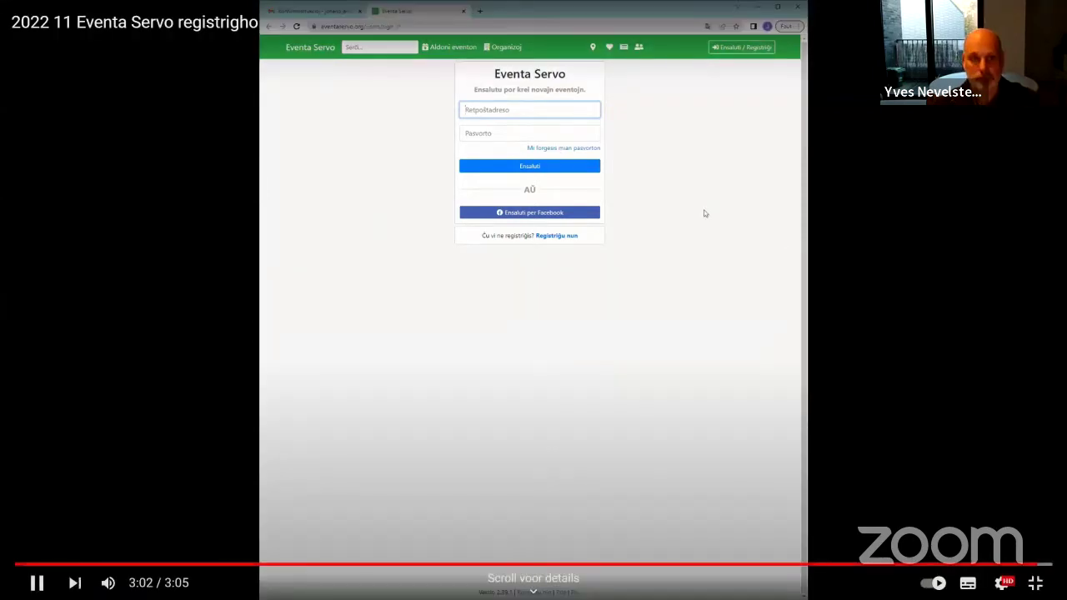
{"action": "key", "text": "Escape"}
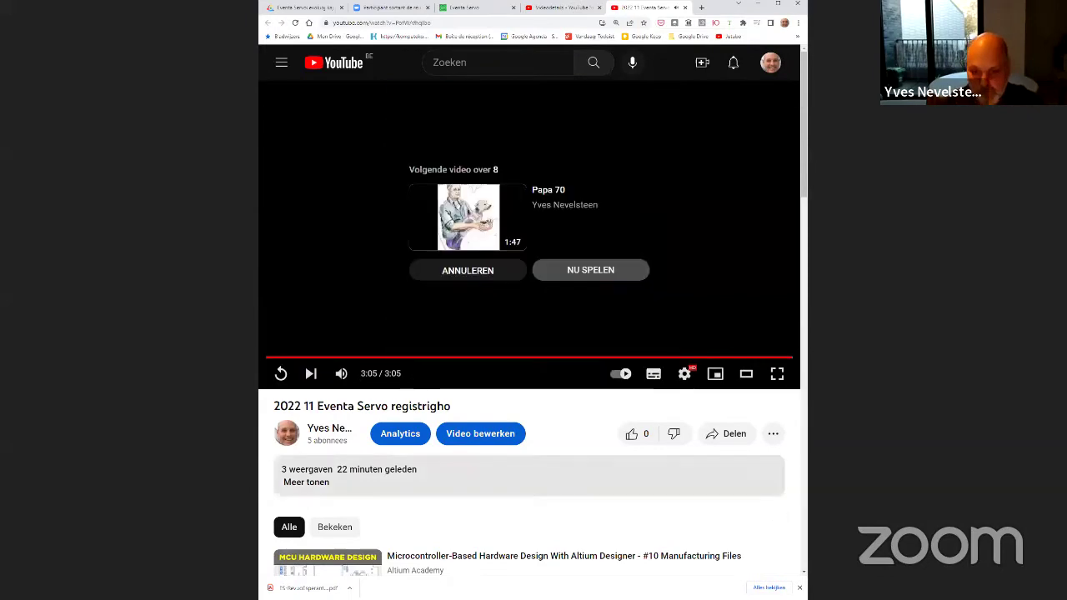
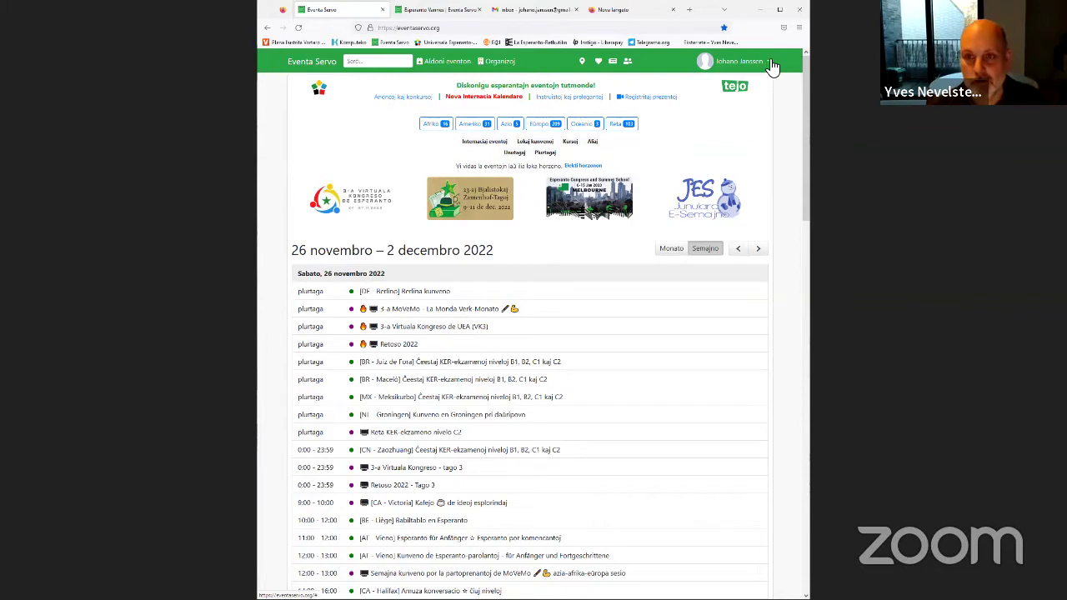
Open Redakti profilon from the account menu and look over the about-me and website fields
{"action": "left_click", "coordinate": [768, 62]}
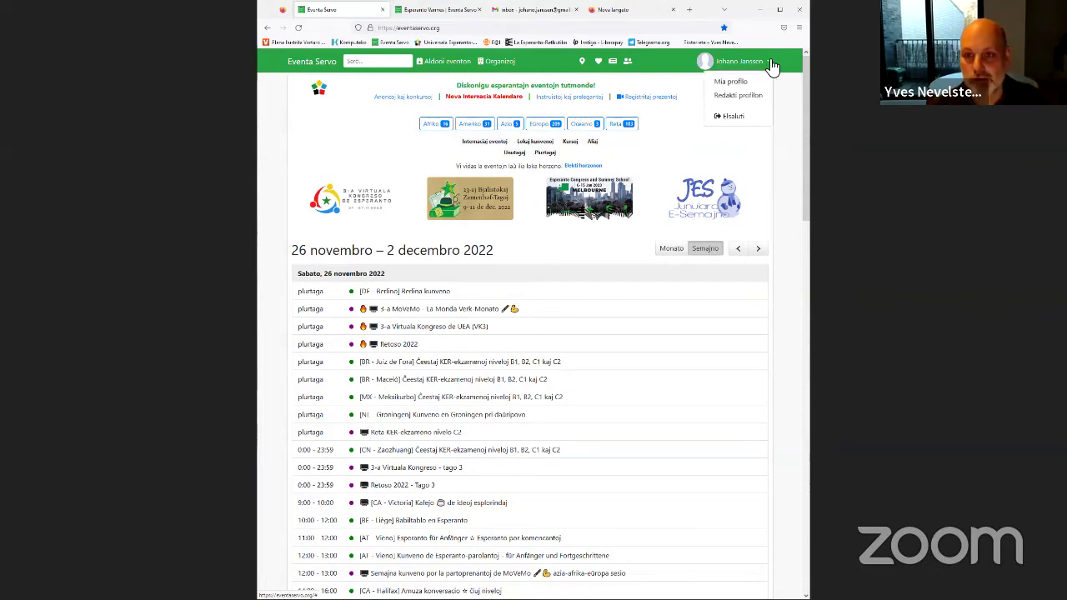
{"action": "left_click", "coordinate": [740, 97]}
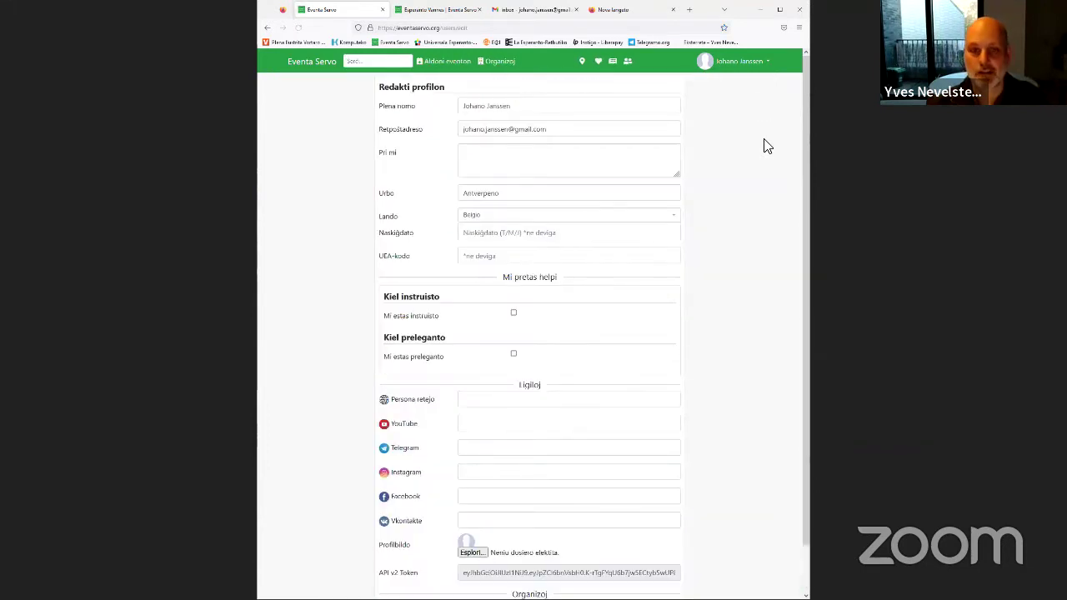
{"action": "left_click", "coordinate": [500, 162]}
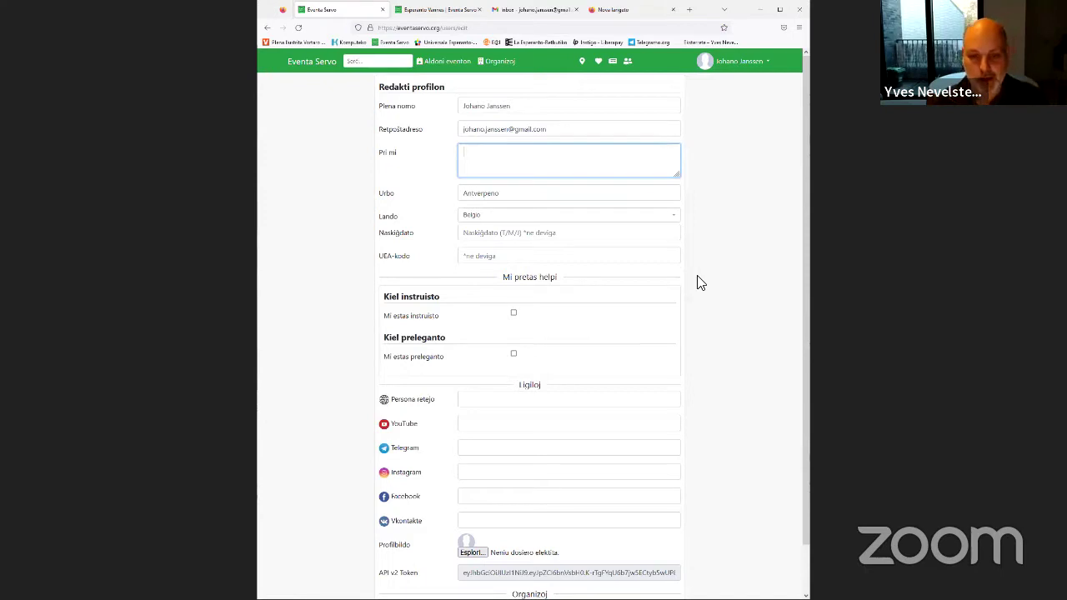
{"action": "scroll", "coordinate": [727, 367], "scroll_direction": "down", "scroll_amount": 2}
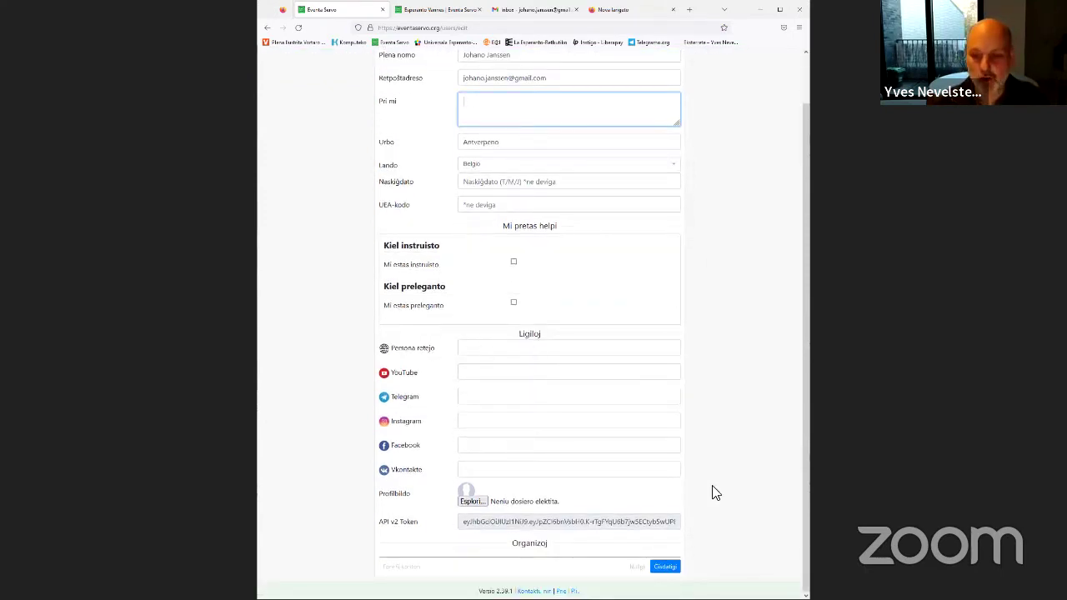
{"action": "left_click", "coordinate": [769, 506]}
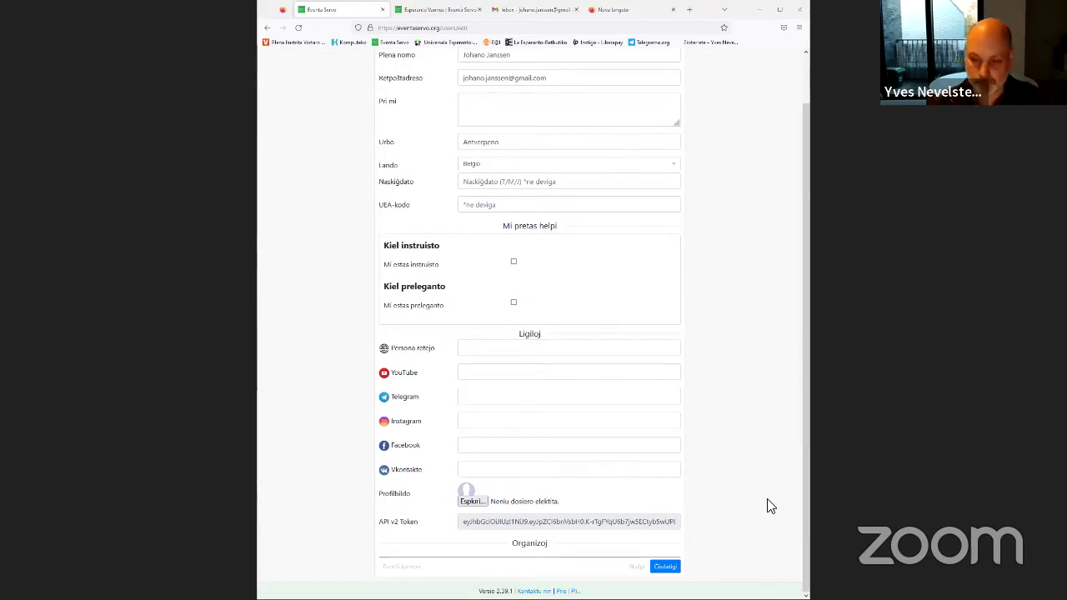
{"action": "left_click", "coordinate": [519, 355]}
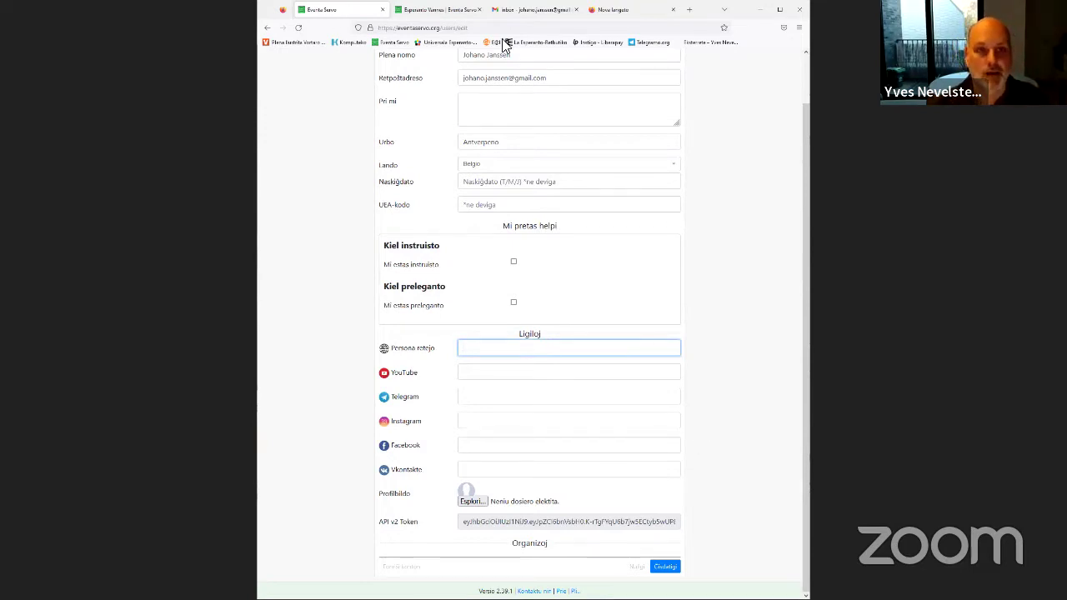
{"action": "left_click", "coordinate": [739, 342]}
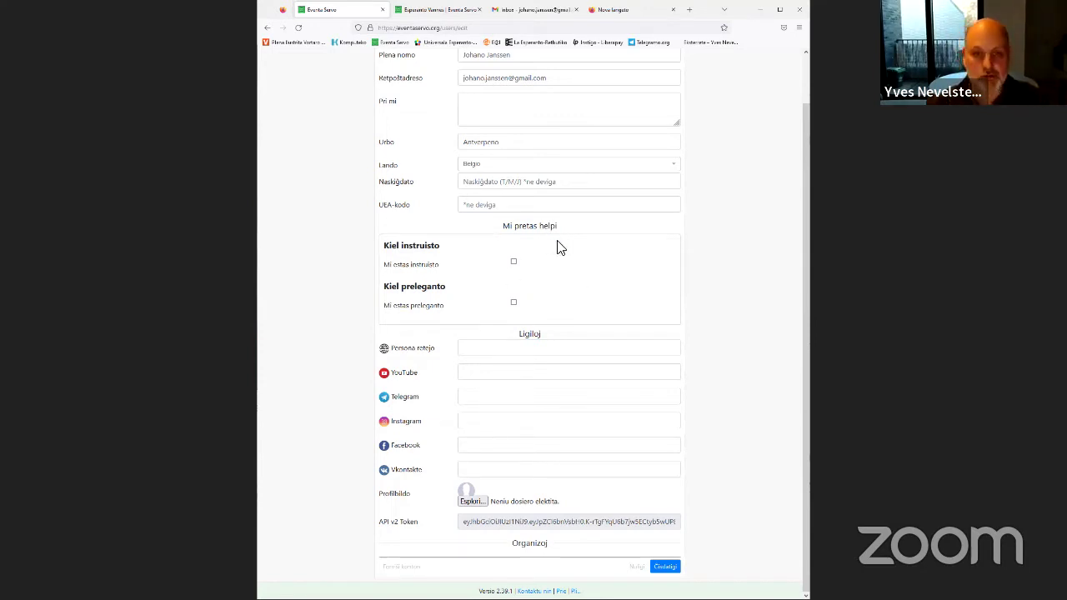
Tick Mi estas instruisto and add Meza and Supera to the teaching levels
{"action": "left_click", "coordinate": [514, 263]}
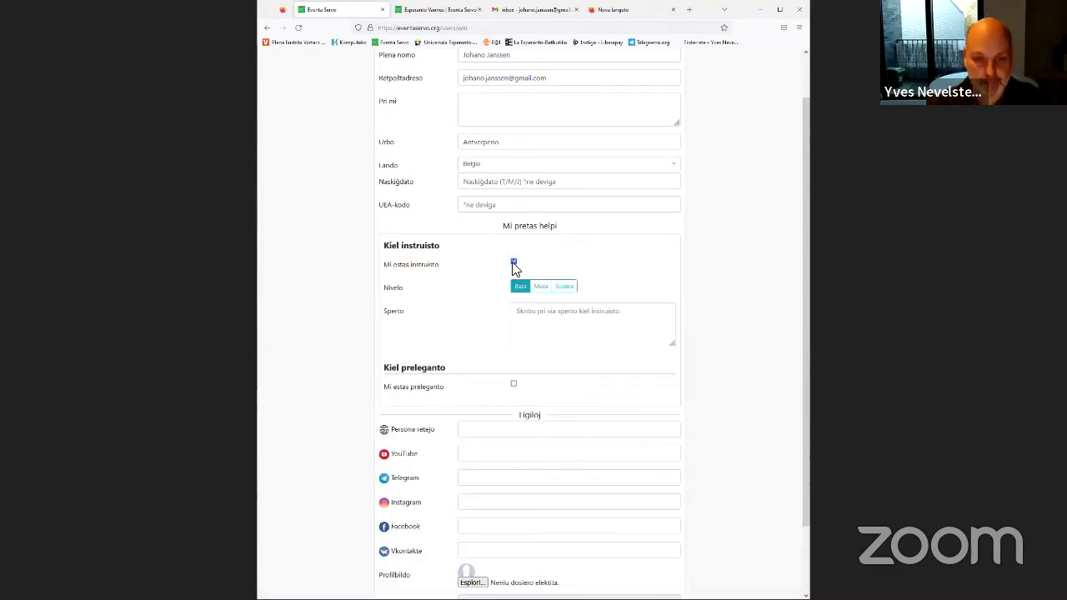
{"action": "left_click", "coordinate": [542, 286]}
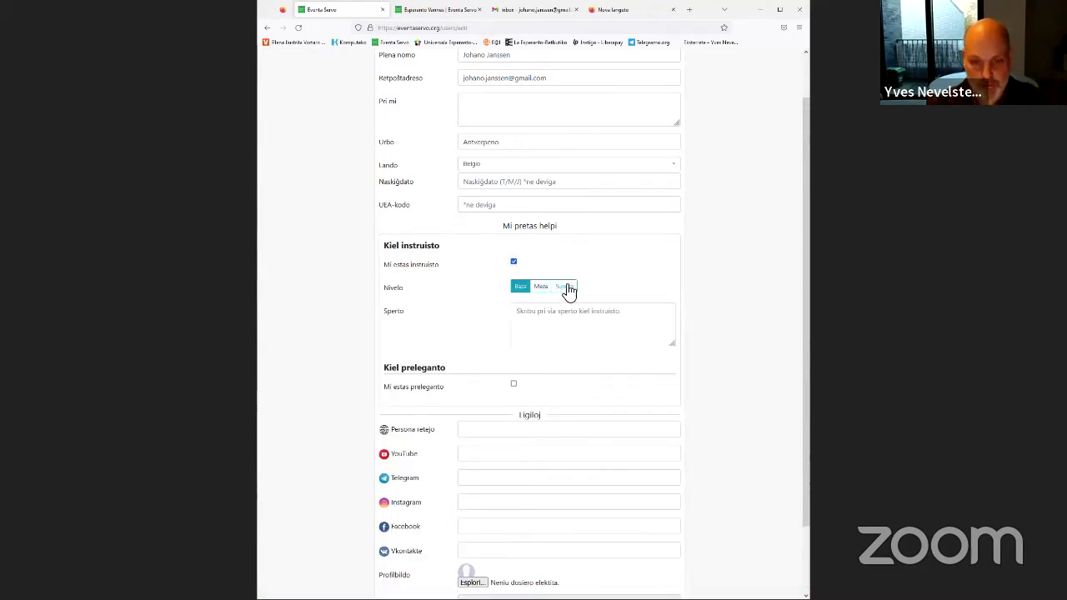
{"action": "left_click", "coordinate": [575, 287]}
{"action": "left_click", "coordinate": [551, 320]}
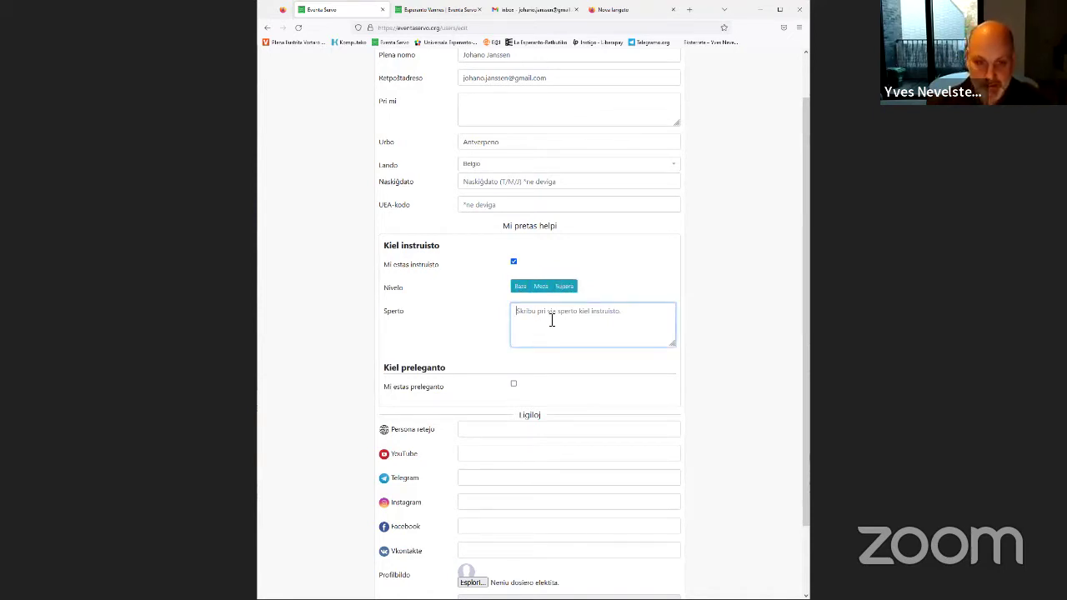
Tick Mi estas preleganto and save the profile with Ĝisdatigi
{"action": "left_click", "coordinate": [514, 384]}
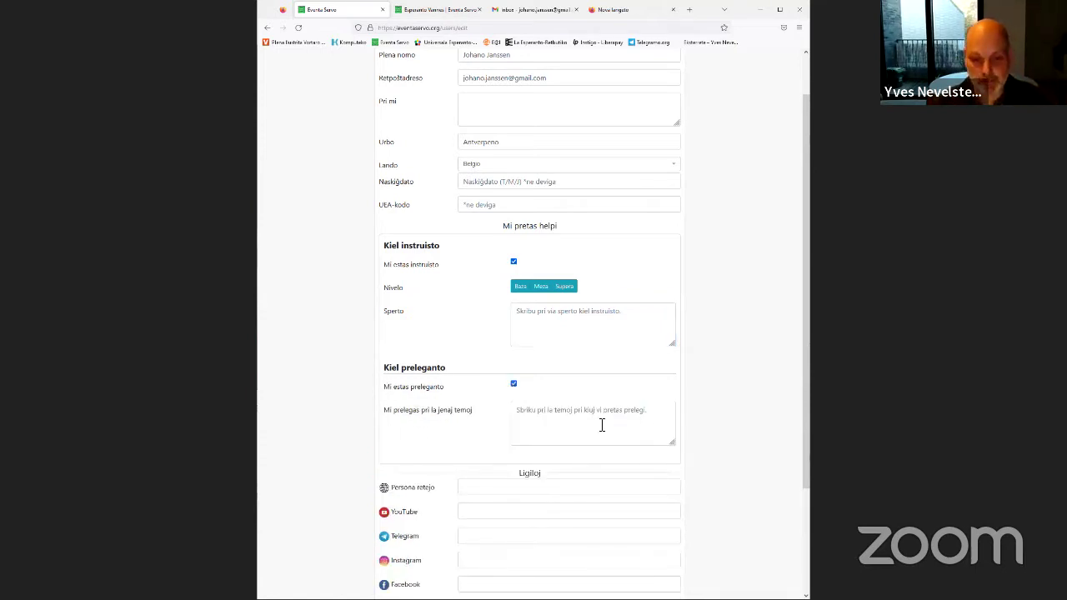
{"action": "left_click", "coordinate": [571, 425]}
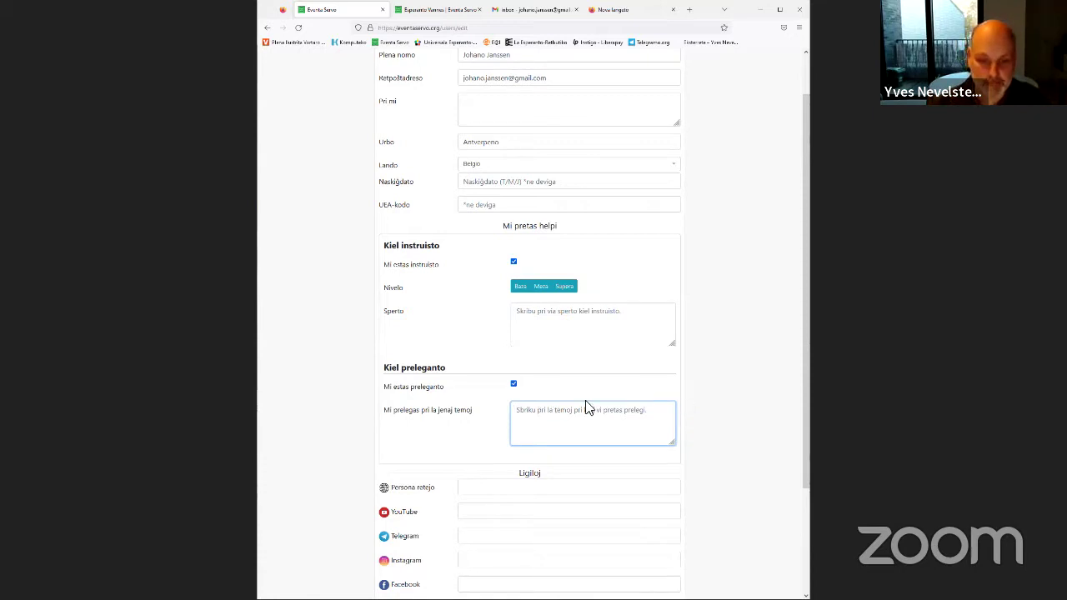
{"action": "scroll", "coordinate": [671, 349], "scroll_direction": "up", "scroll_amount": 1}
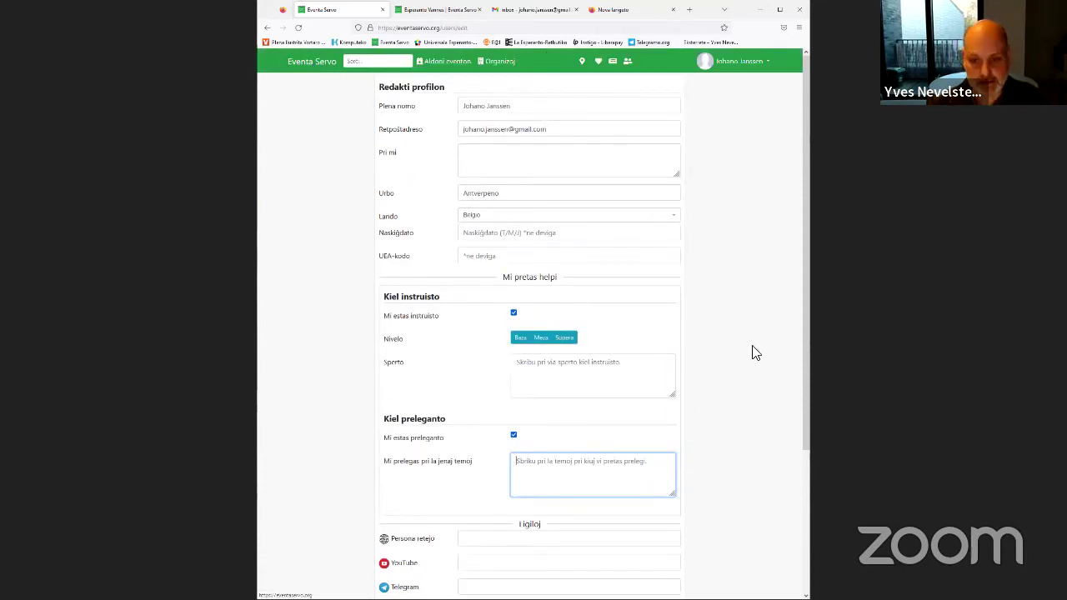
{"action": "scroll", "coordinate": [753, 350], "scroll_direction": "down", "scroll_amount": 3}
{"action": "left_click", "coordinate": [667, 569]}
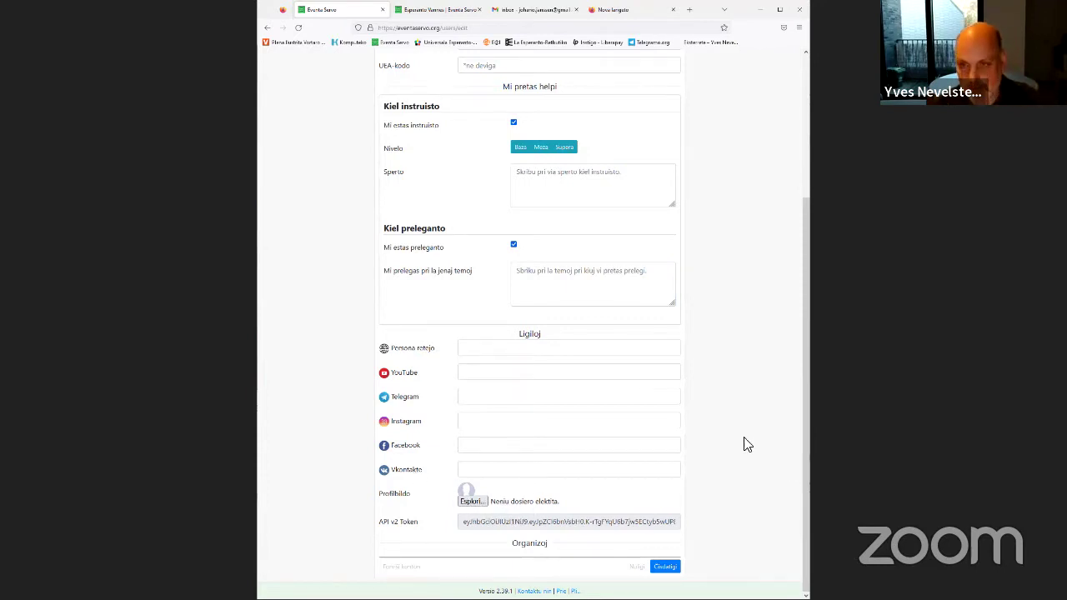
{"action": "scroll", "coordinate": [747, 445], "scroll_direction": "up", "scroll_amount": 5}
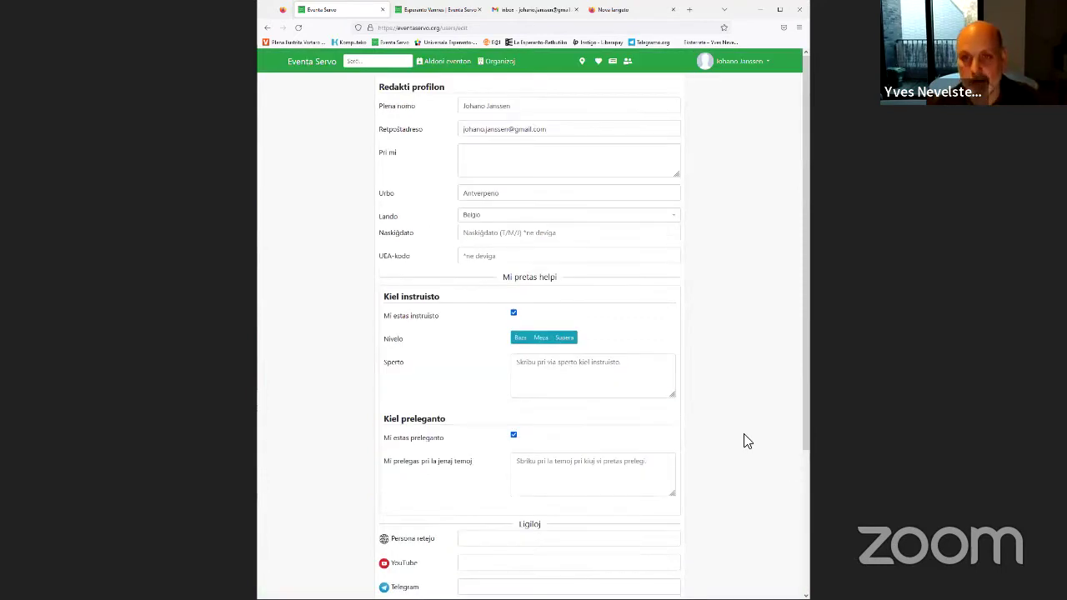
Browse the instructor and speaker cards in Instruistoj kaj prelegantoj, then return to the home calendar
{"action": "left_click", "coordinate": [314, 66]}
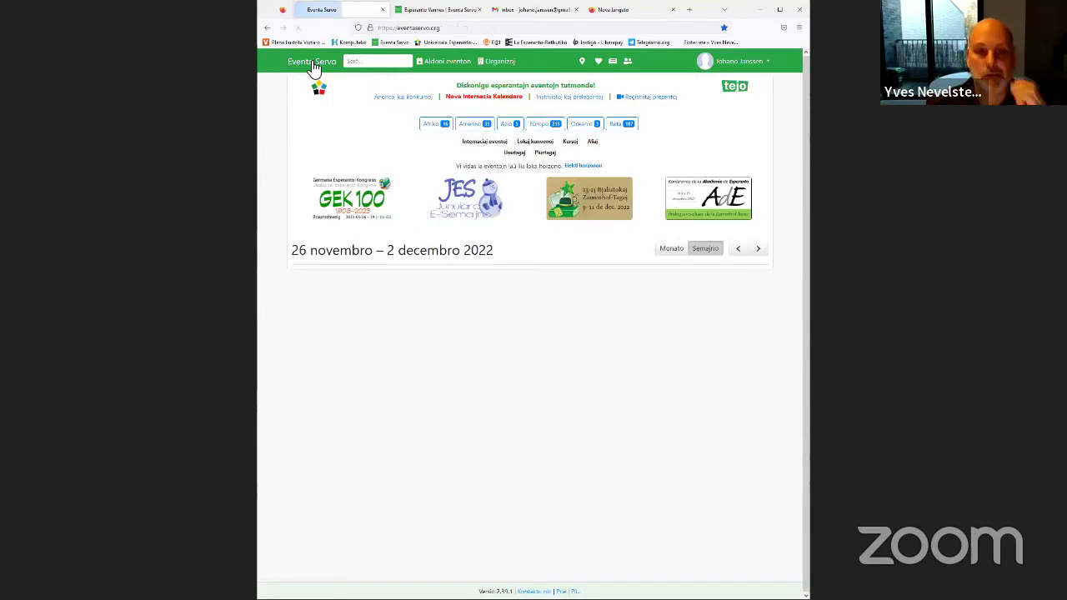
{"action": "left_click", "coordinate": [578, 100]}
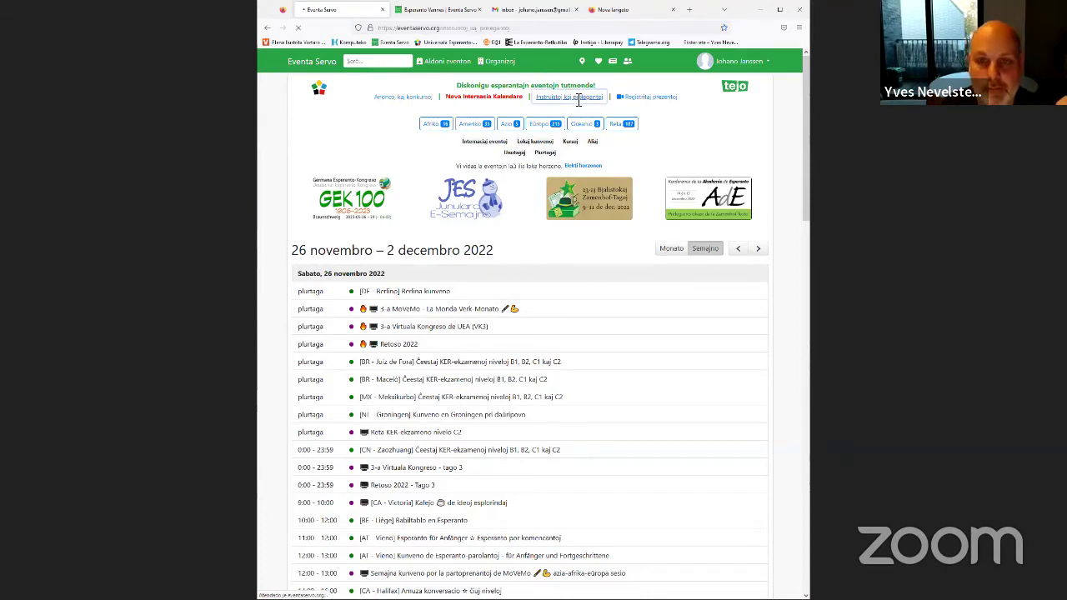
{"action": "scroll", "coordinate": [596, 240], "scroll_direction": "down", "scroll_amount": 4}
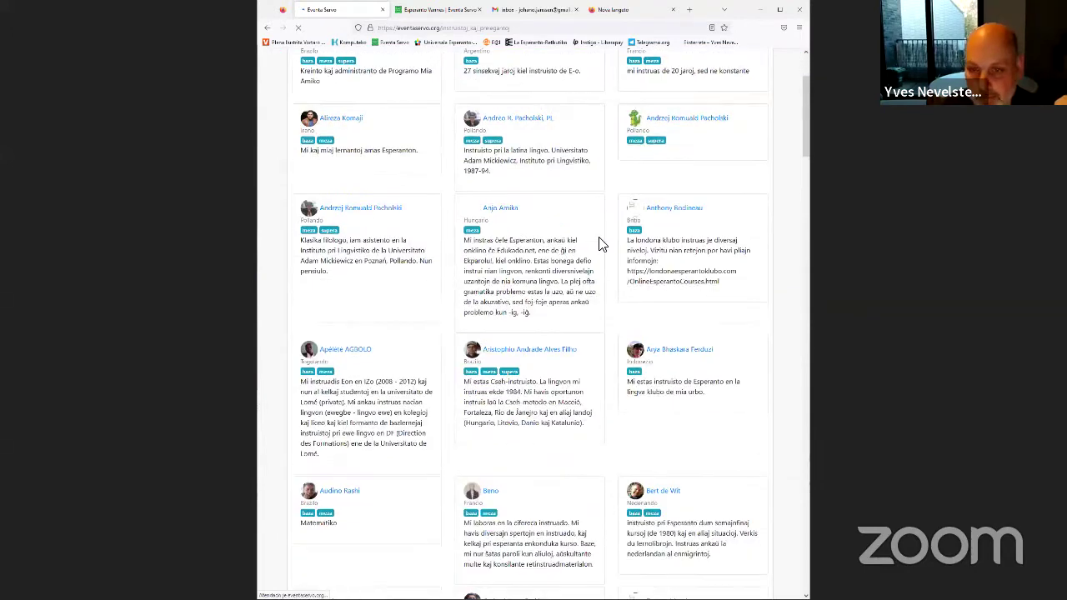
{"action": "scroll", "coordinate": [602, 244], "scroll_direction": "down", "scroll_amount": 2}
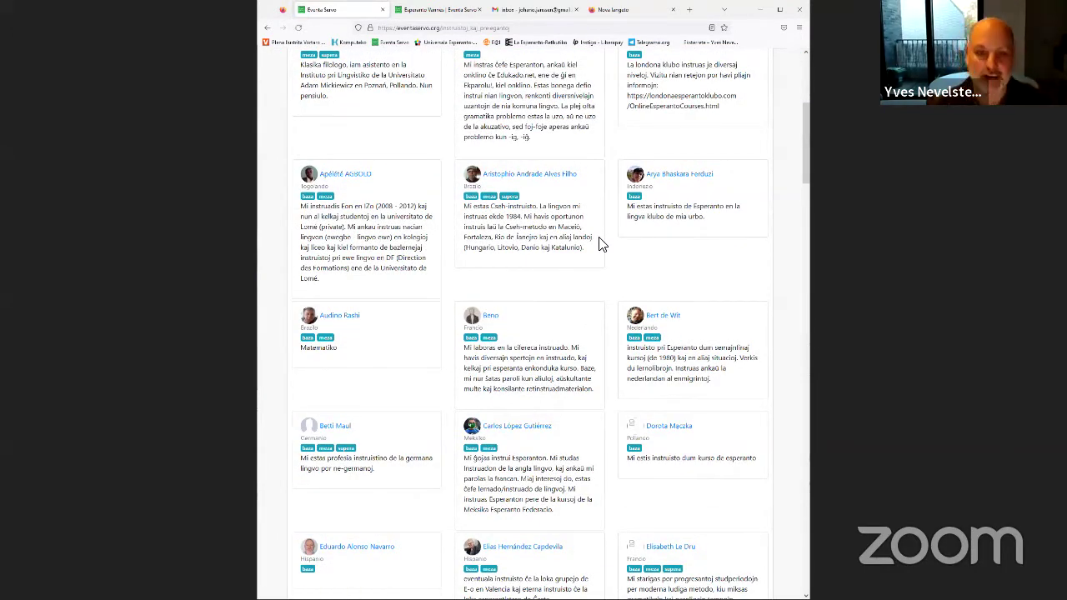
{"action": "scroll", "coordinate": [617, 322], "scroll_direction": "down", "scroll_amount": 3}
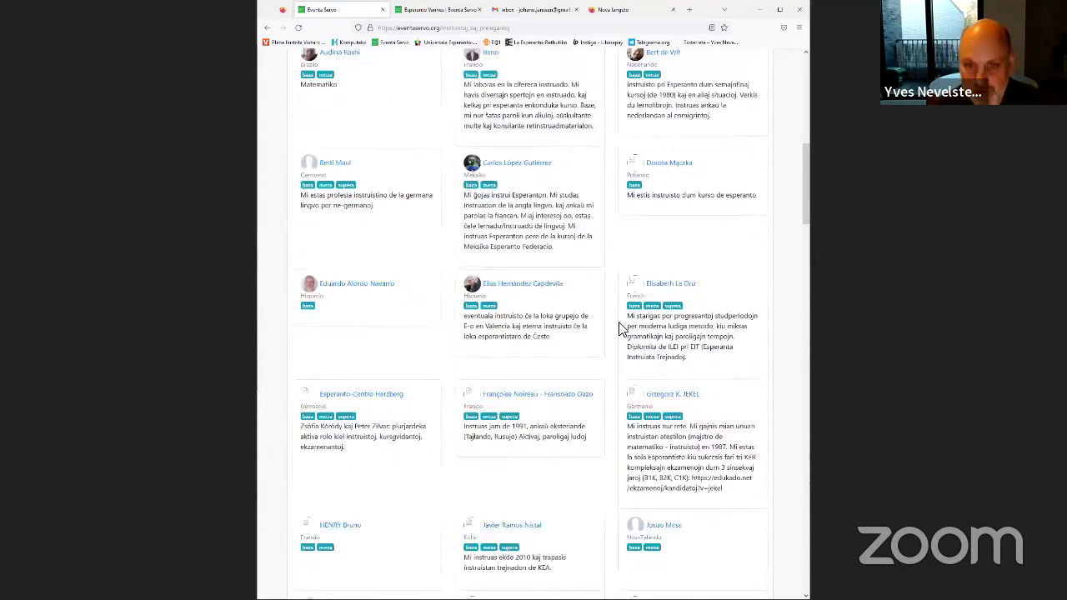
{"action": "scroll", "coordinate": [621, 329], "scroll_direction": "down", "scroll_amount": 10}
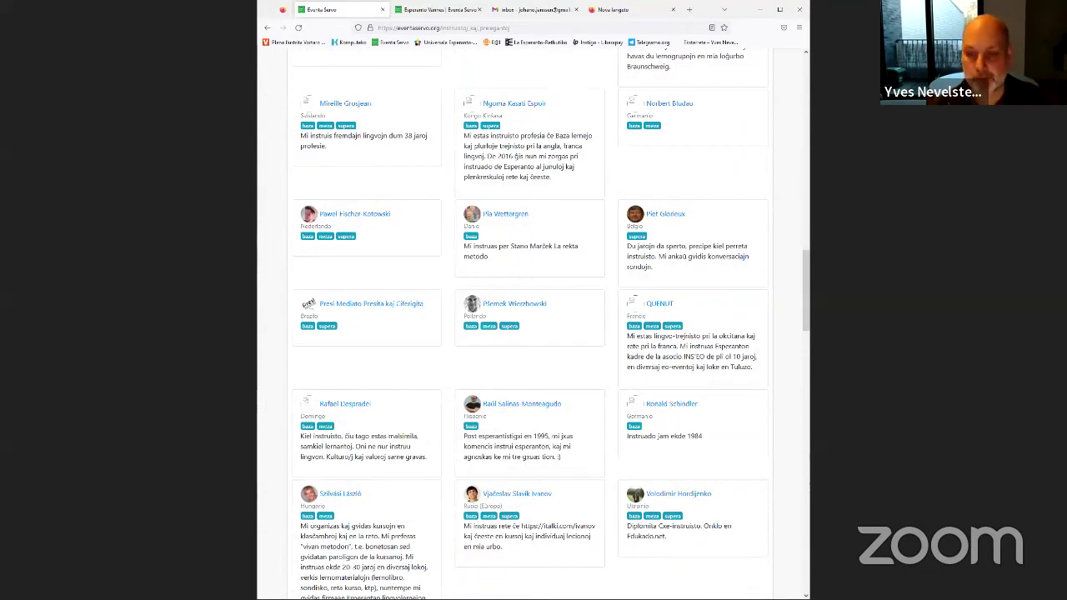
{"action": "left_click_drag", "start_coordinate": [804, 313], "coordinate": [804, 439]}
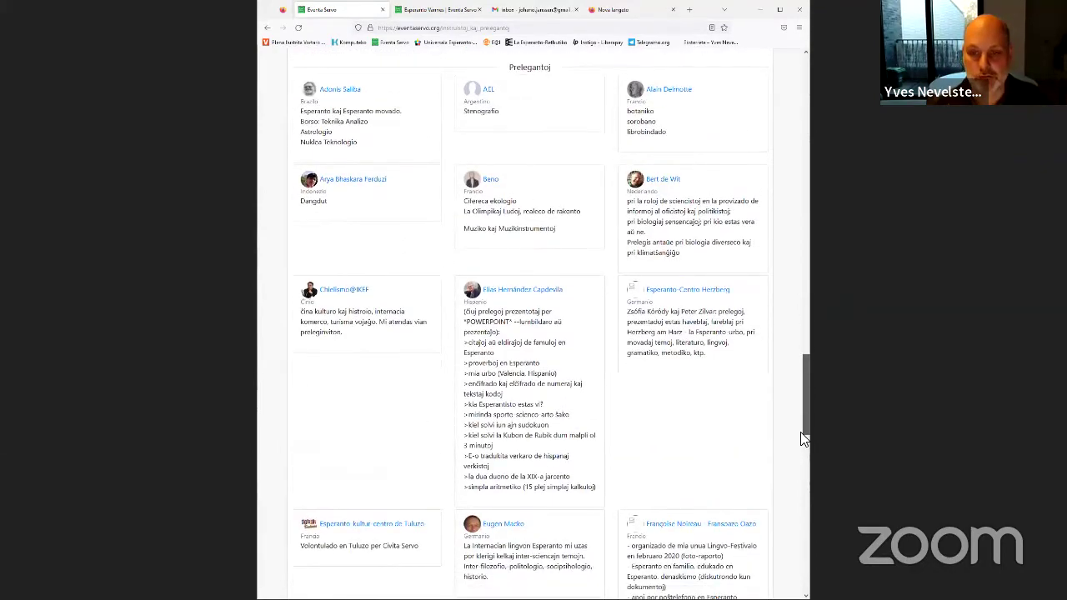
{"action": "scroll", "coordinate": [801, 417], "scroll_direction": "down", "scroll_amount": 15}
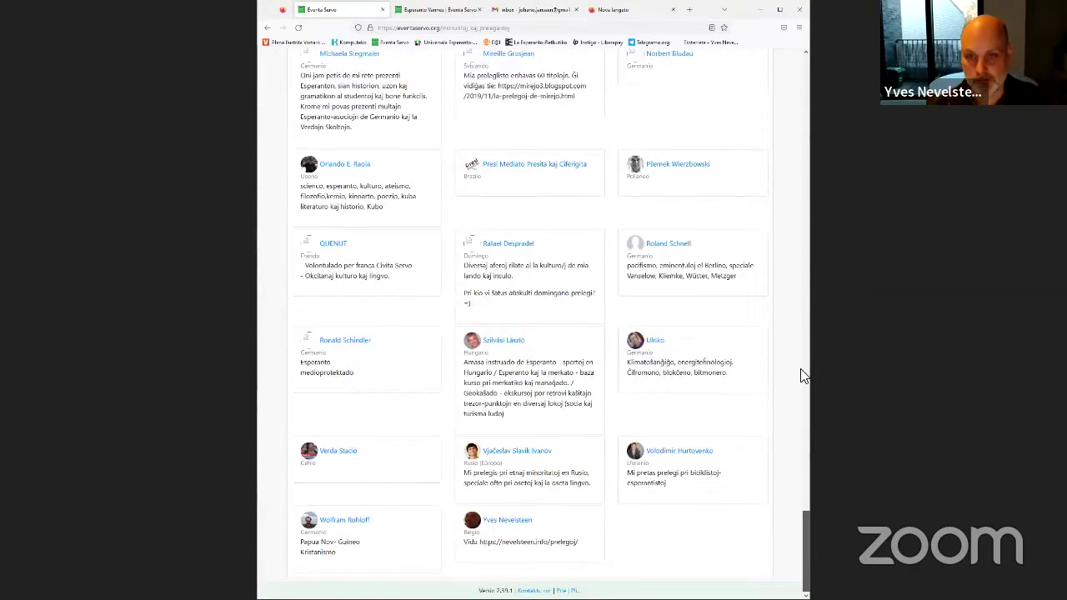
{"action": "scroll", "coordinate": [801, 375], "scroll_direction": "up", "scroll_amount": 20}
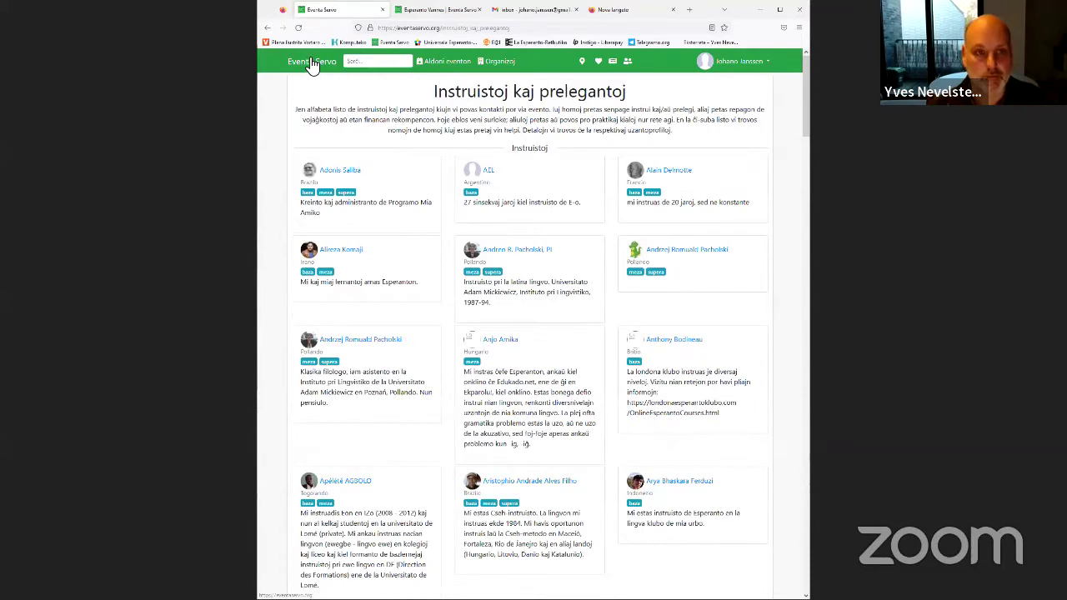
{"action": "left_click", "coordinate": [311, 63]}
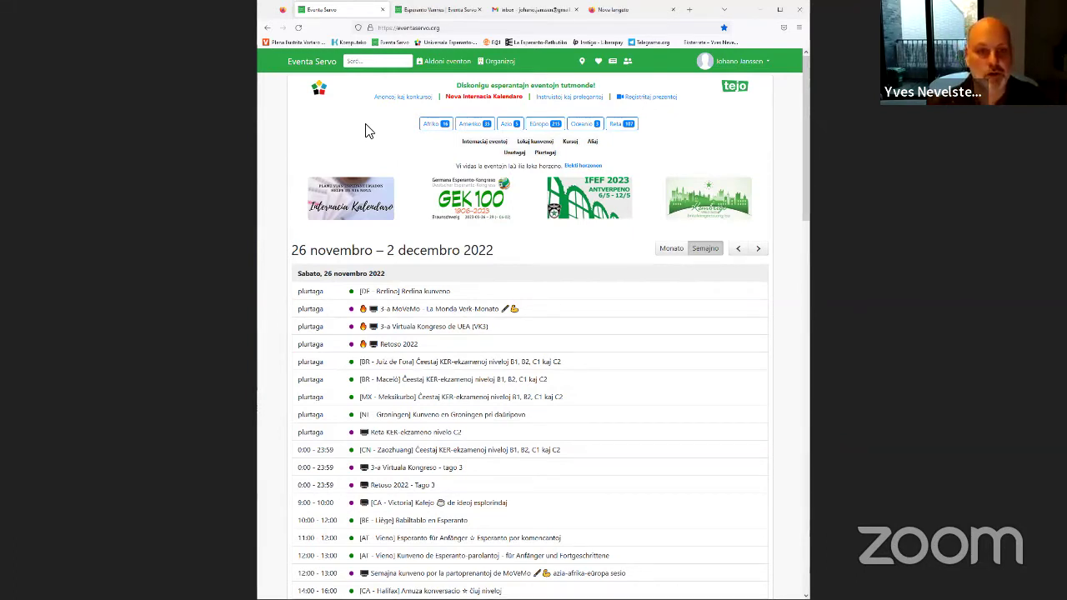
Start a new event and paste in its title and one-sentence short description
{"action": "left_click", "coordinate": [451, 67]}
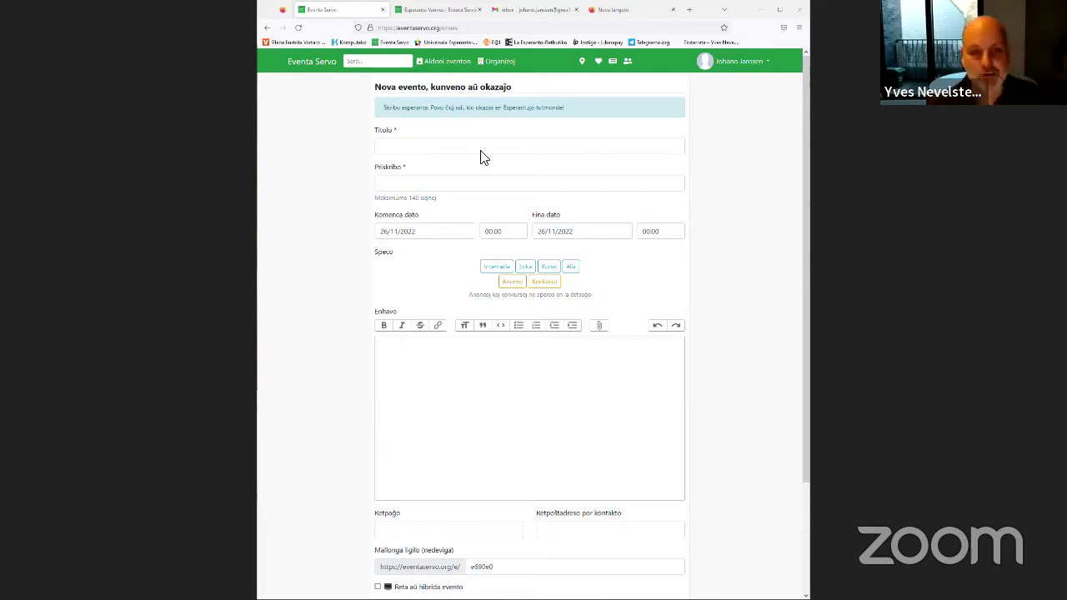
{"action": "key", "text": "ctrl+b"}
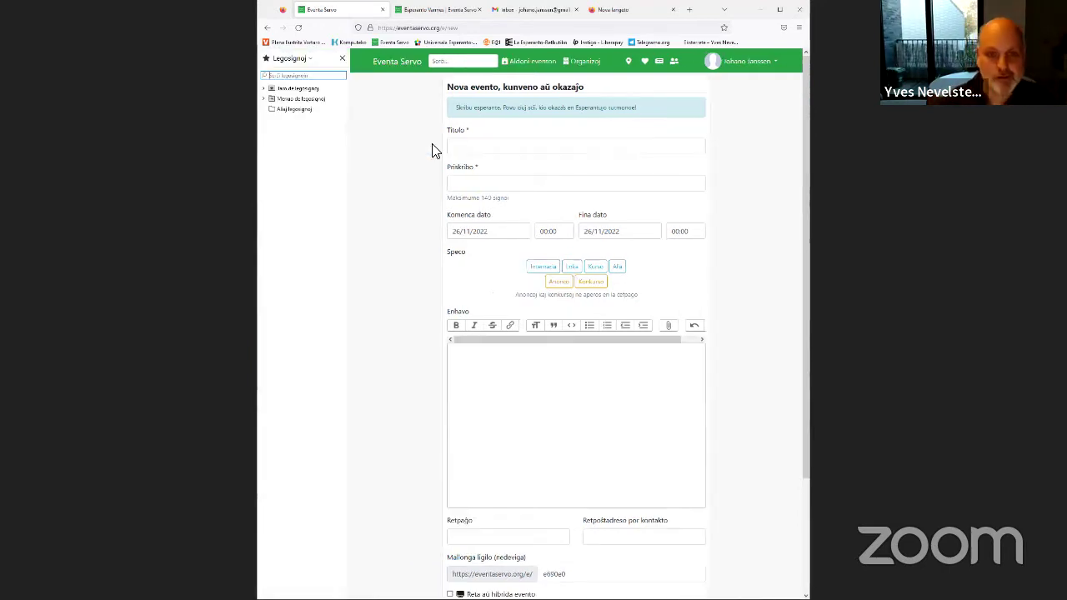
{"action": "left_click", "coordinate": [342, 59]}
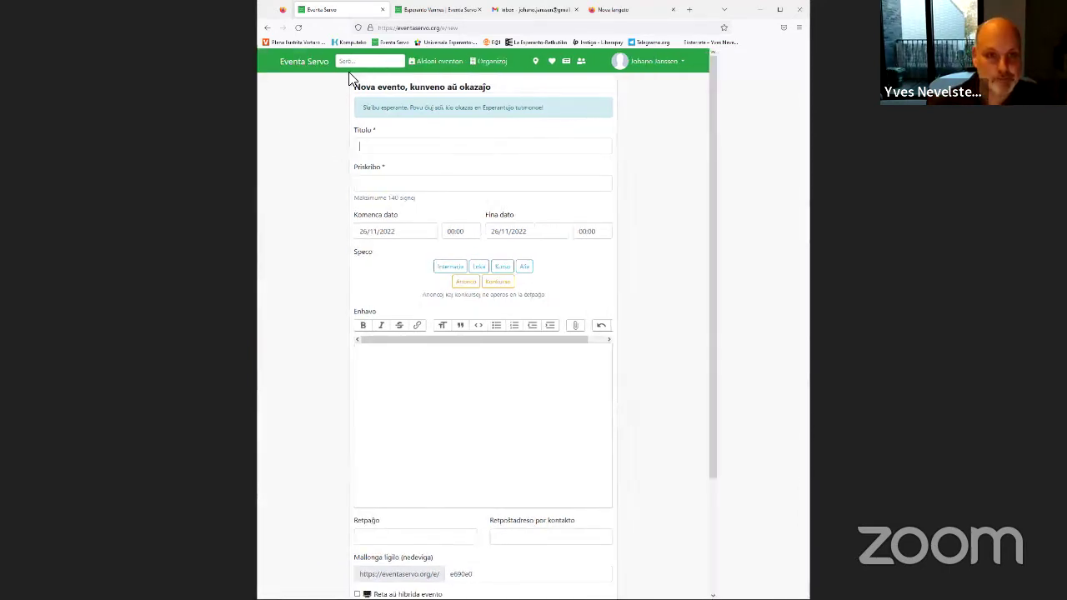
{"action": "type", "text": "Jacques Brel - vivo kaj kanto"}
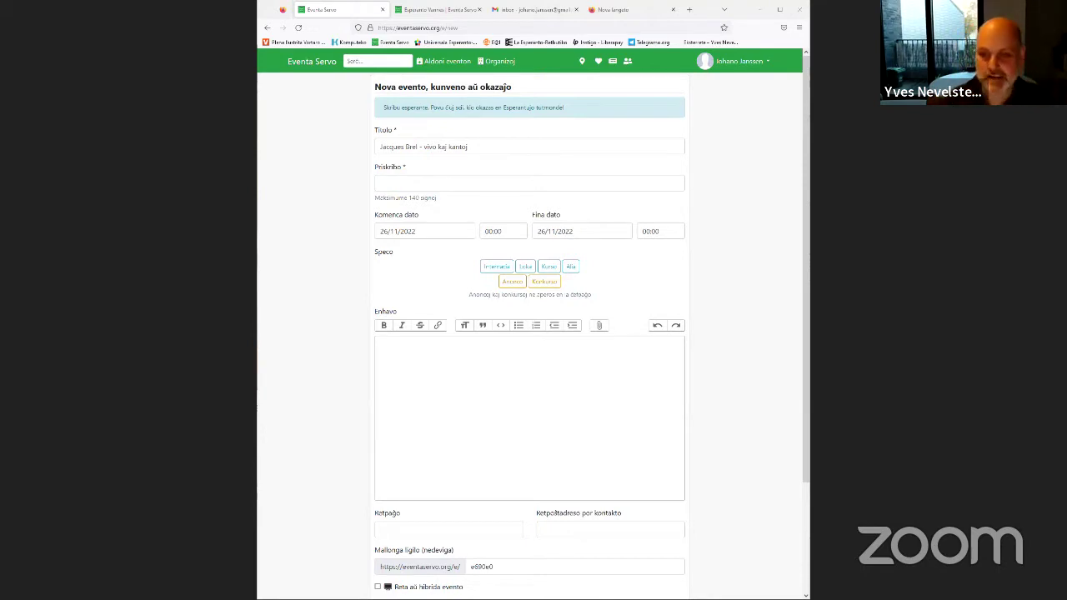
{"action": "left_click", "coordinate": [450, 184]}
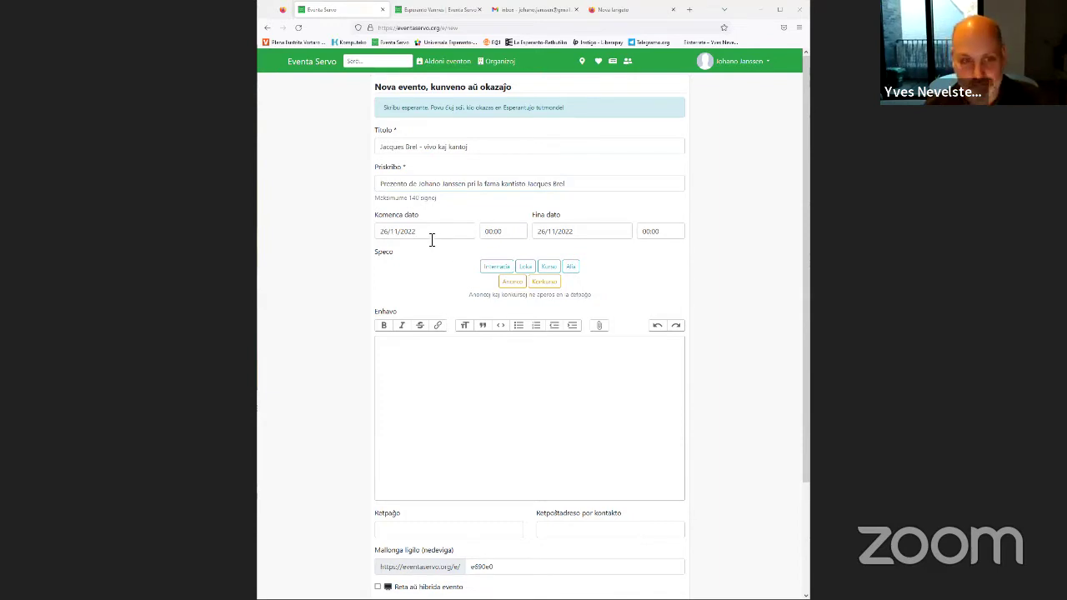
Set the event for 14/04/2023, 20:00 to 22:00, with category Loka
{"action": "left_click", "coordinate": [457, 232]}
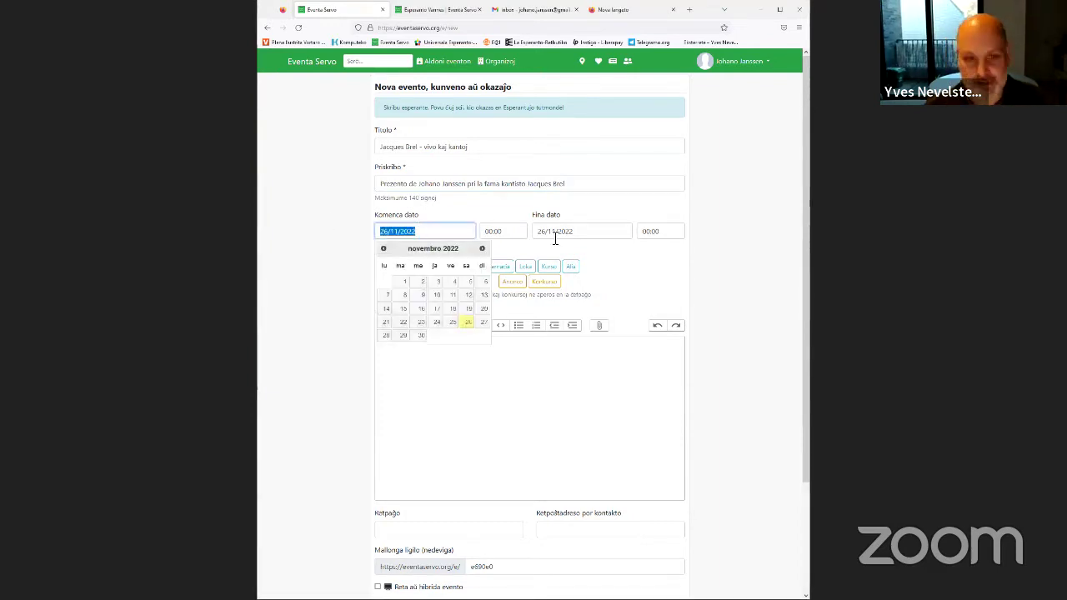
{"action": "type", "text": "14/0"}
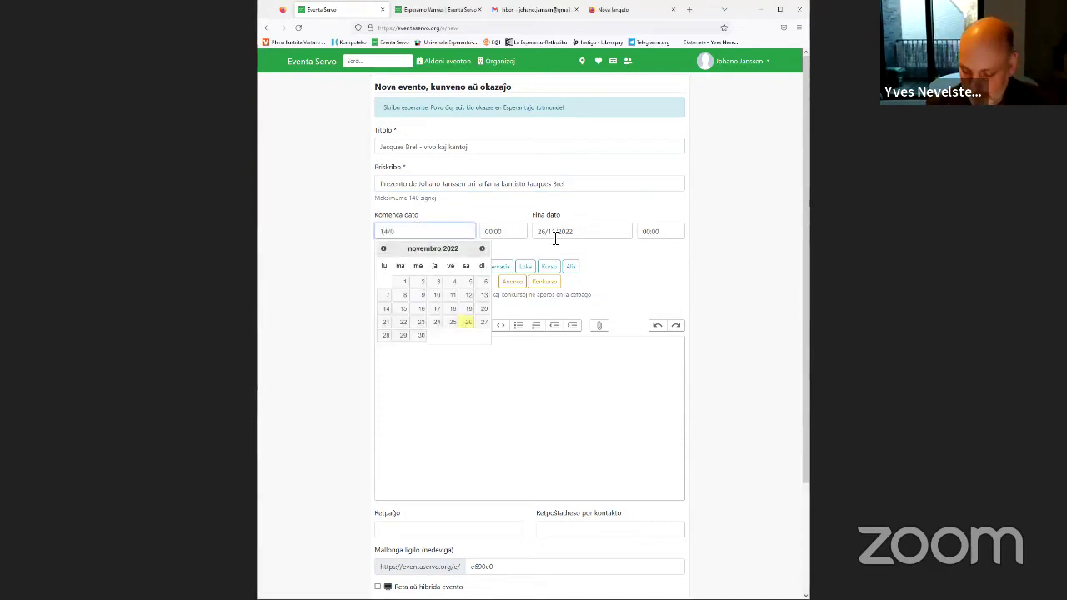
{"action": "type", "text": "4/2023"}
{"action": "key", "text": "Tab"}
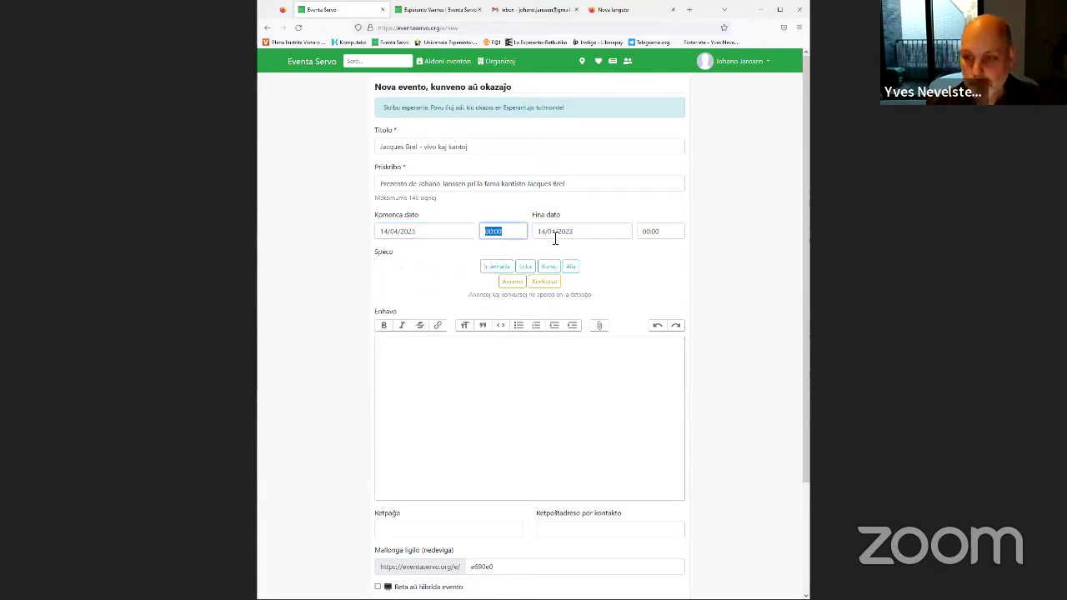
{"action": "type", "text": "20"}
{"action": "left_click", "coordinate": [554, 233]}
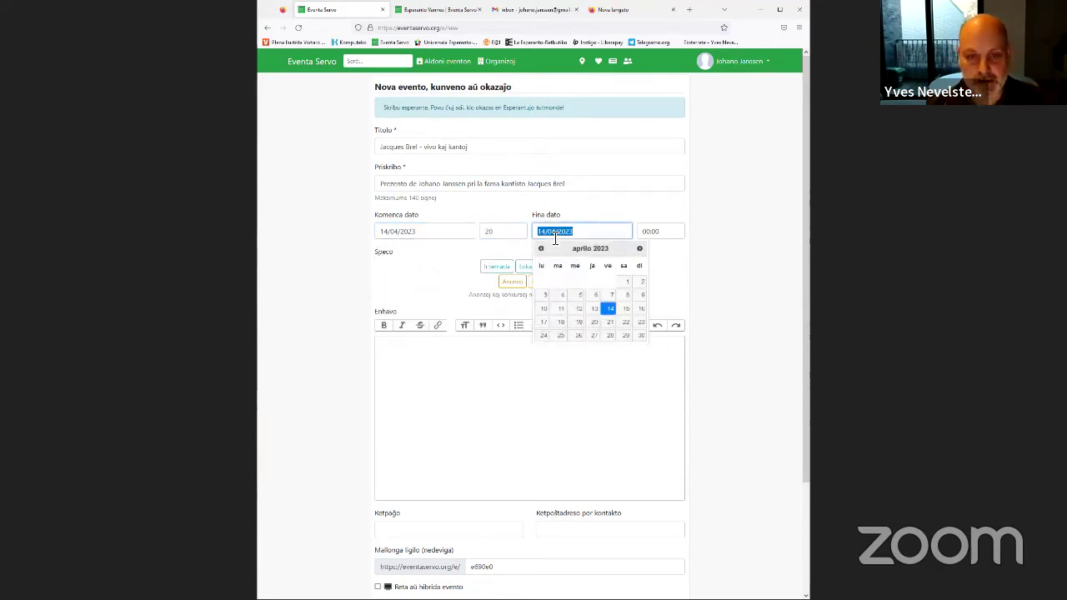
{"action": "left_click", "coordinate": [518, 233]}
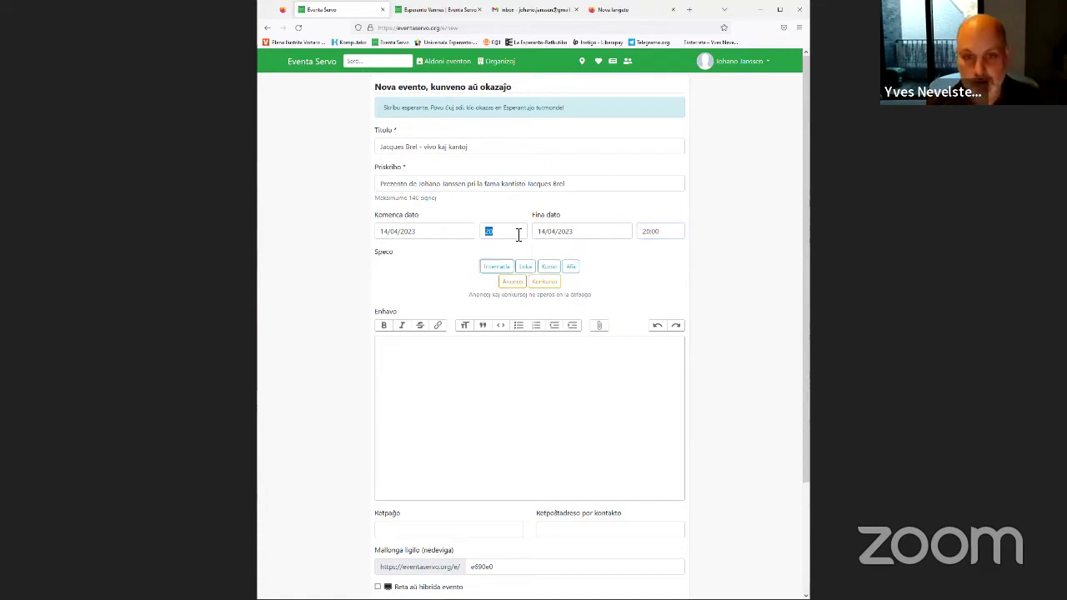
{"action": "left_click", "coordinate": [506, 230]}
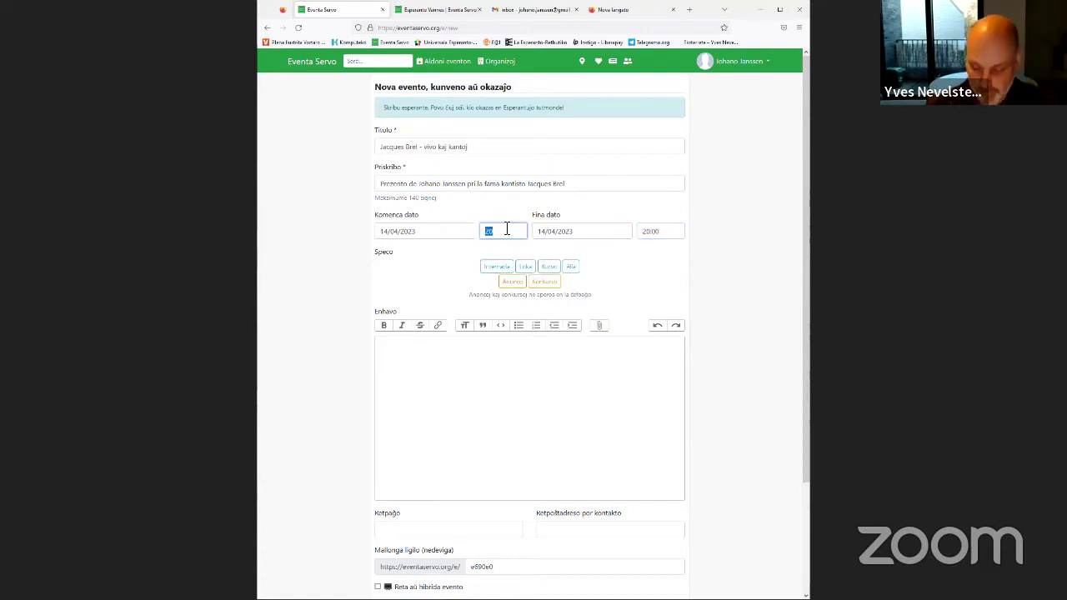
{"action": "type", "text": "20"}
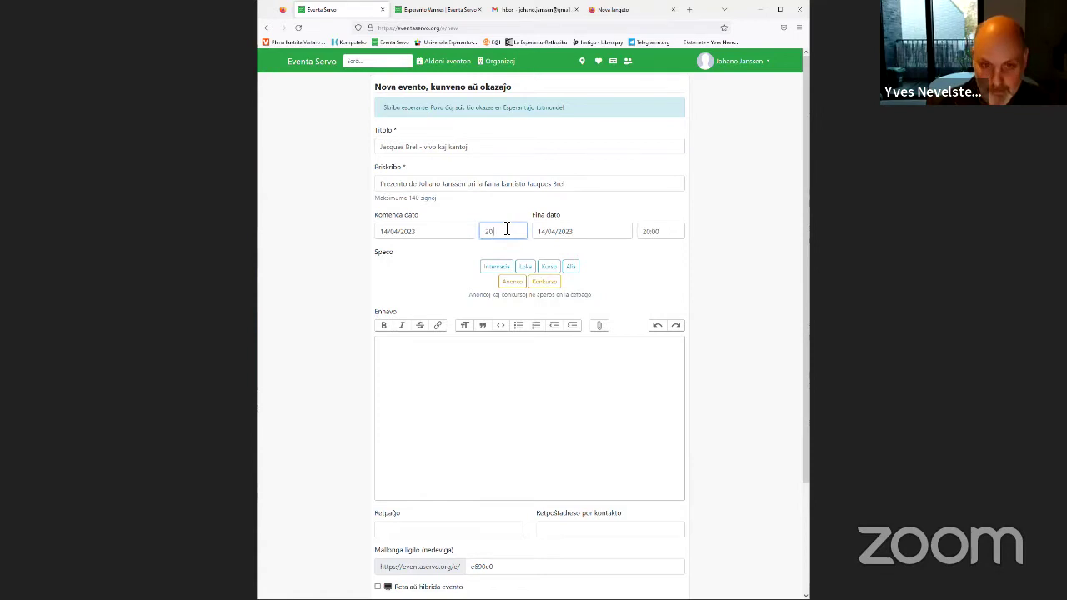
{"action": "type", "text": ":00"}
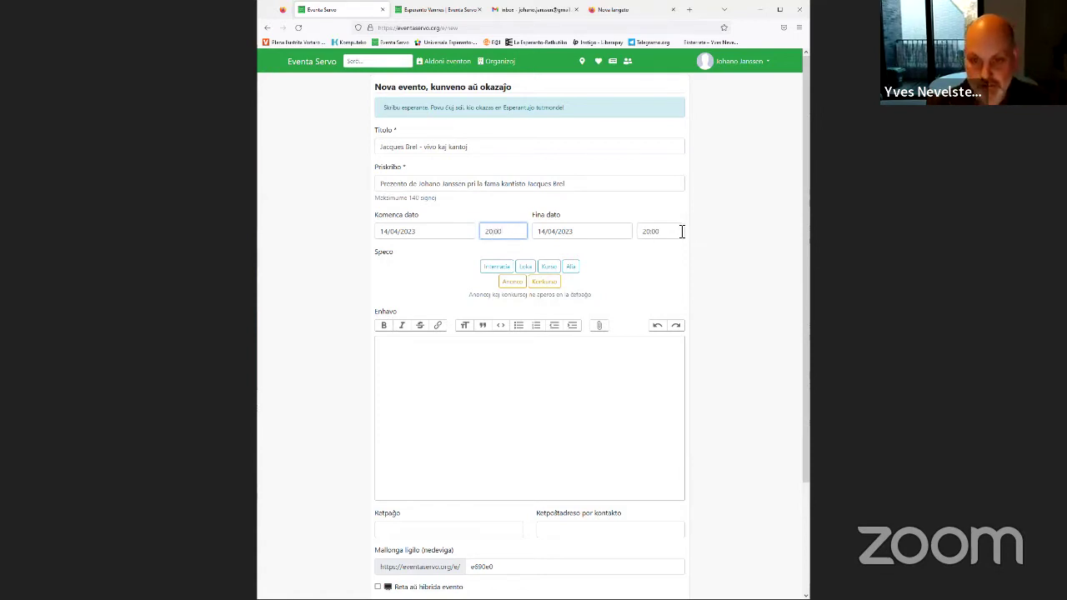
{"action": "left_click", "coordinate": [682, 232]}
{"action": "type", "text": "22"}
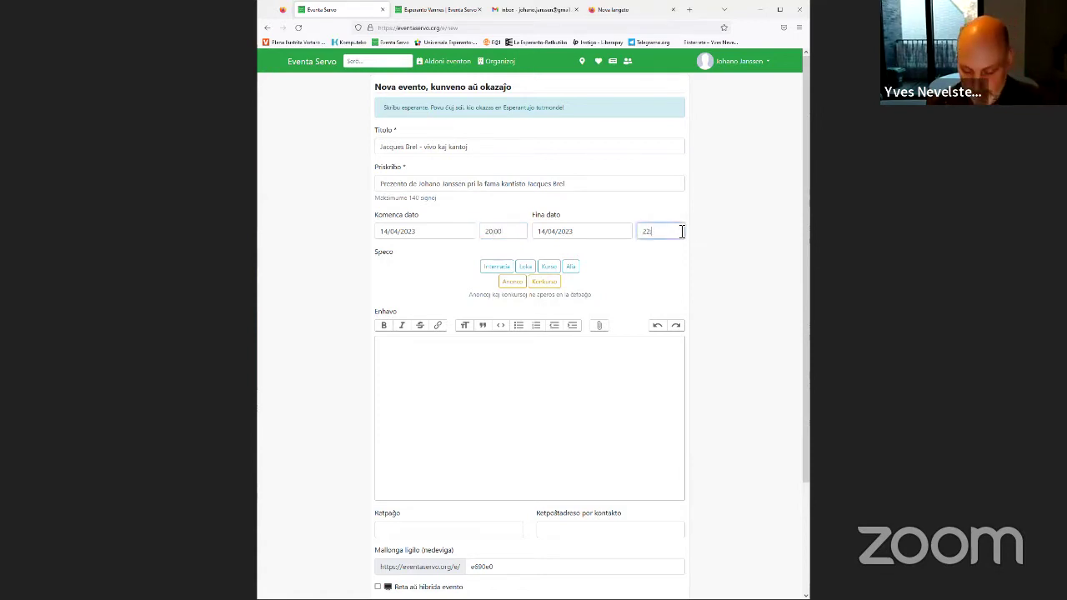
{"action": "type", "text": ":00"}
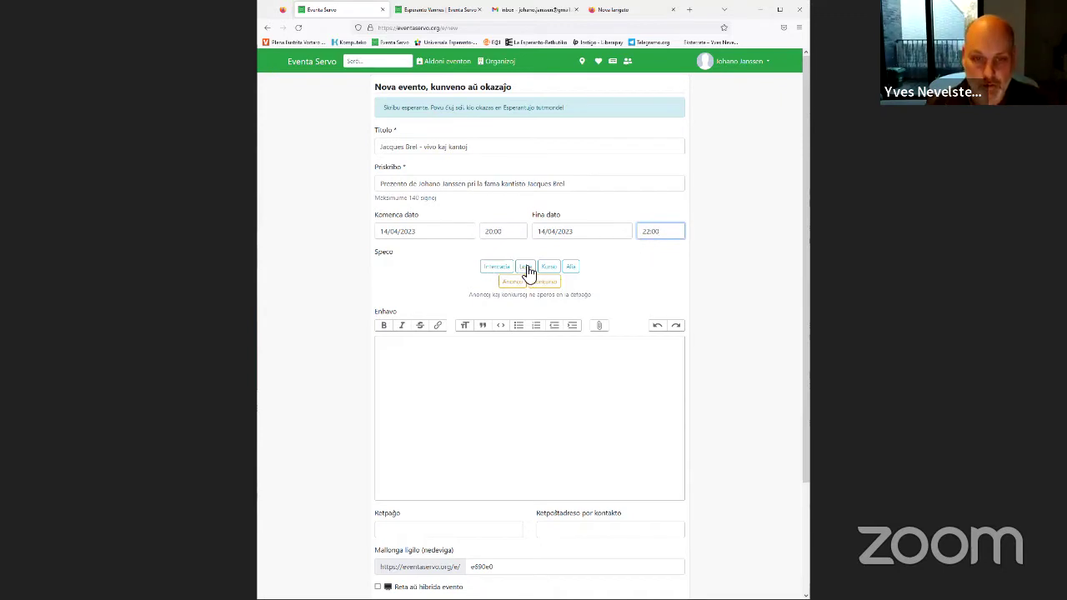
{"action": "left_click", "coordinate": [526, 267]}
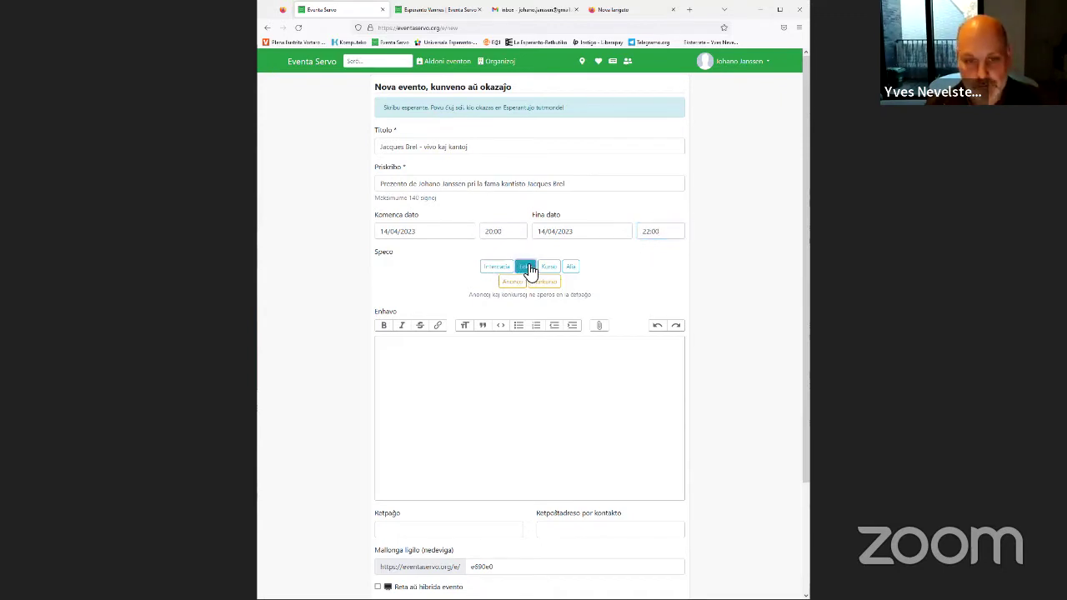
Write 'Iacques Brel' in the Enhavo content and enter the contact e-mail address
{"action": "left_click", "coordinate": [500, 403]}
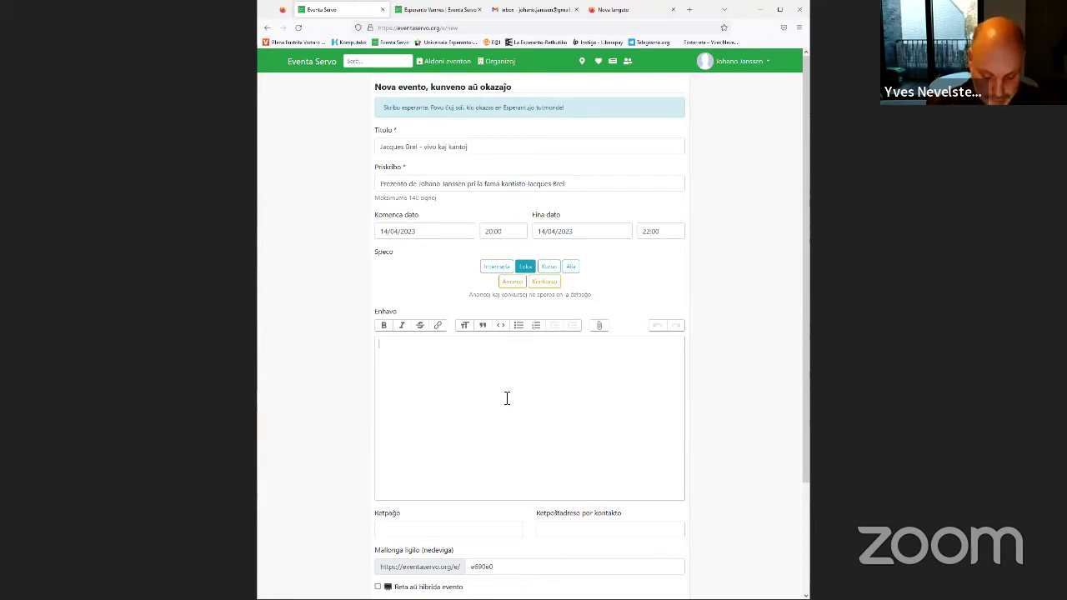
{"action": "type", "text": "I"}
{"action": "type", "text": "acques Brel..."}
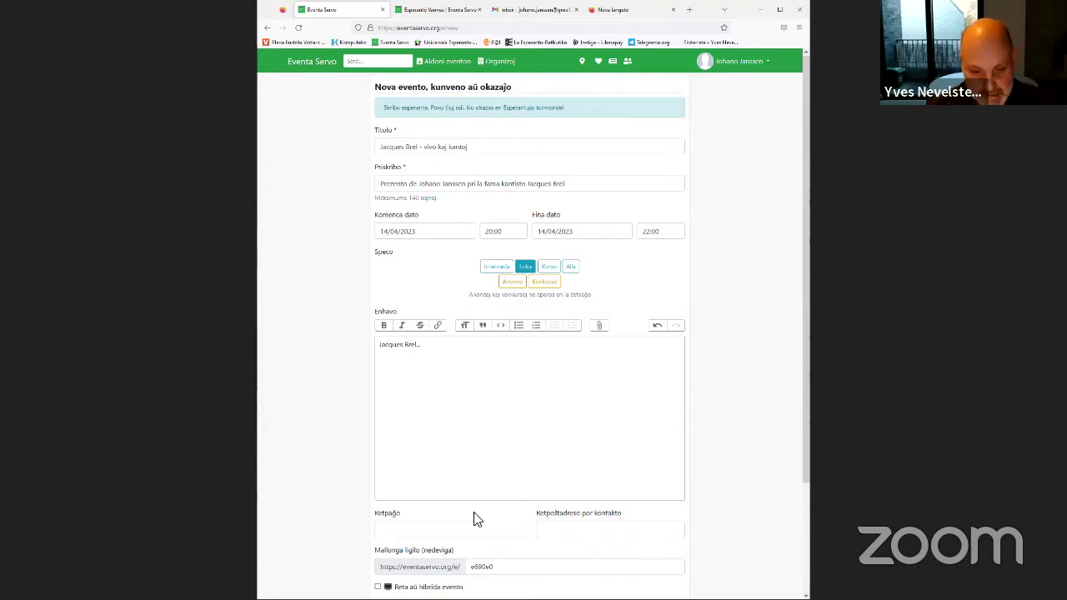
{"action": "left_click", "coordinate": [412, 525]}
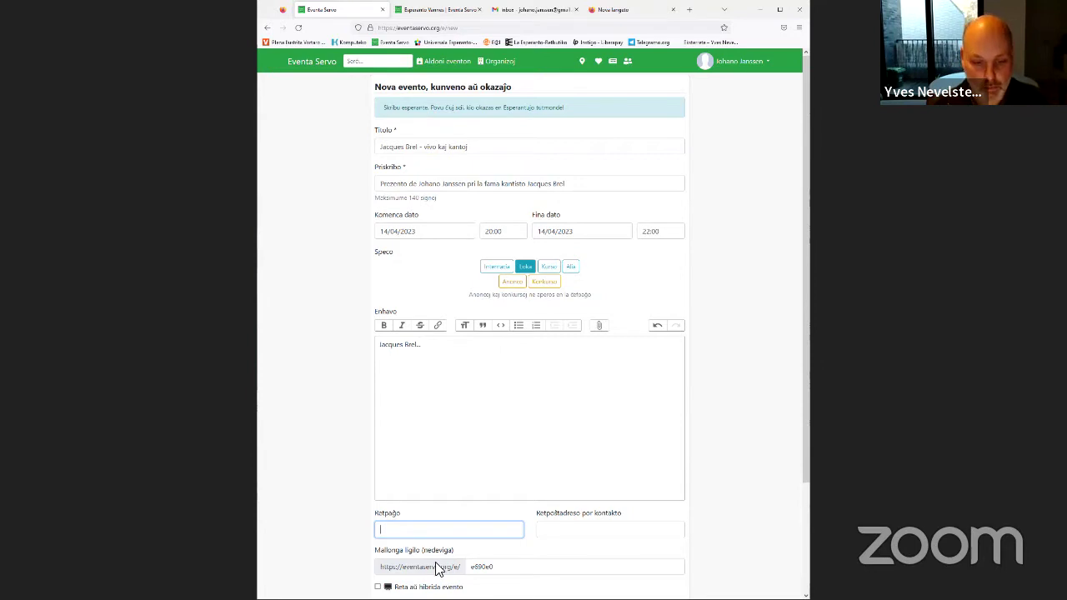
{"action": "left_click", "coordinate": [574, 535]}
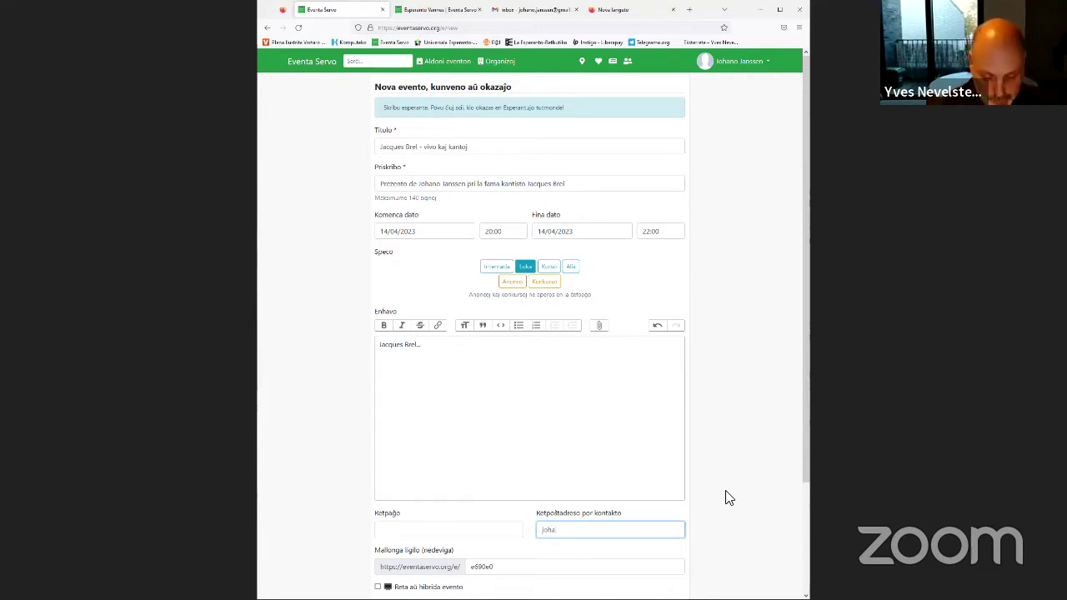
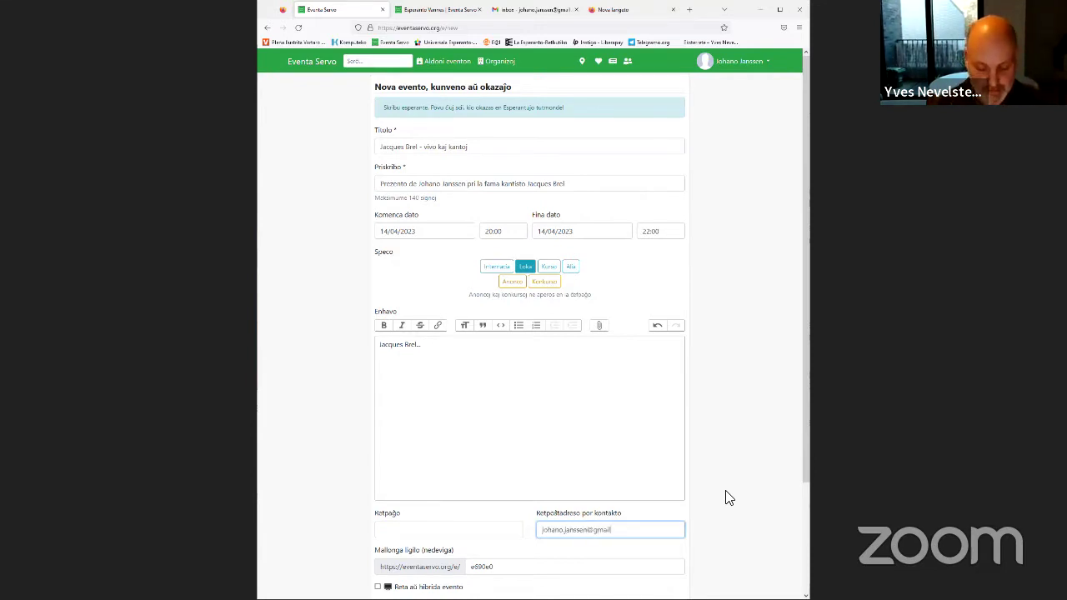
Enter the venue's street address, postcode and Antwerpen in Loka adreso de la evento
{"action": "scroll", "coordinate": [686, 525], "scroll_direction": "down", "scroll_amount": 3}
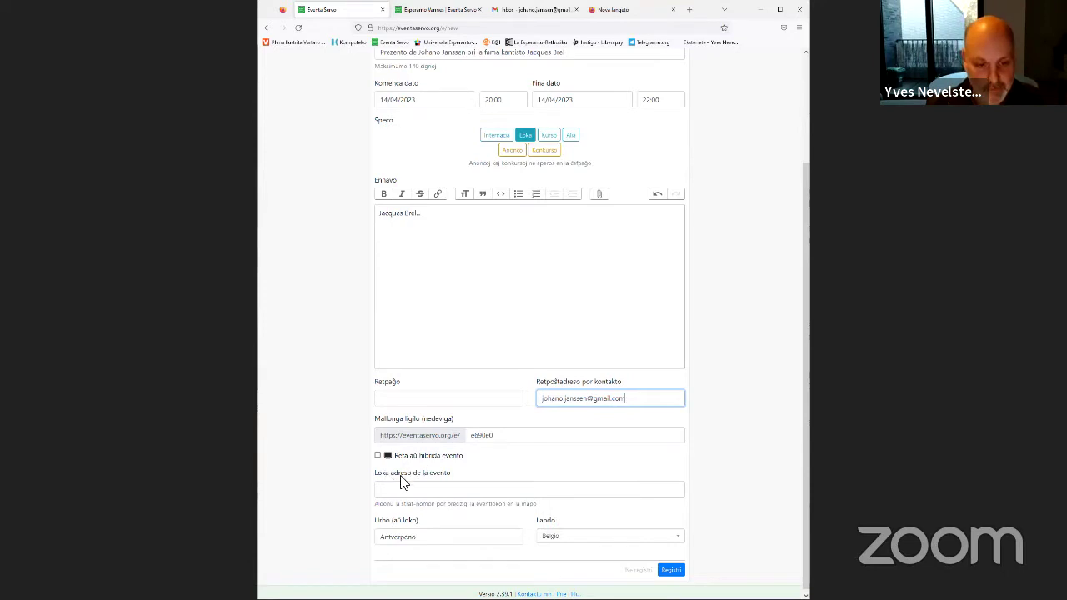
{"action": "left_click", "coordinate": [451, 490]}
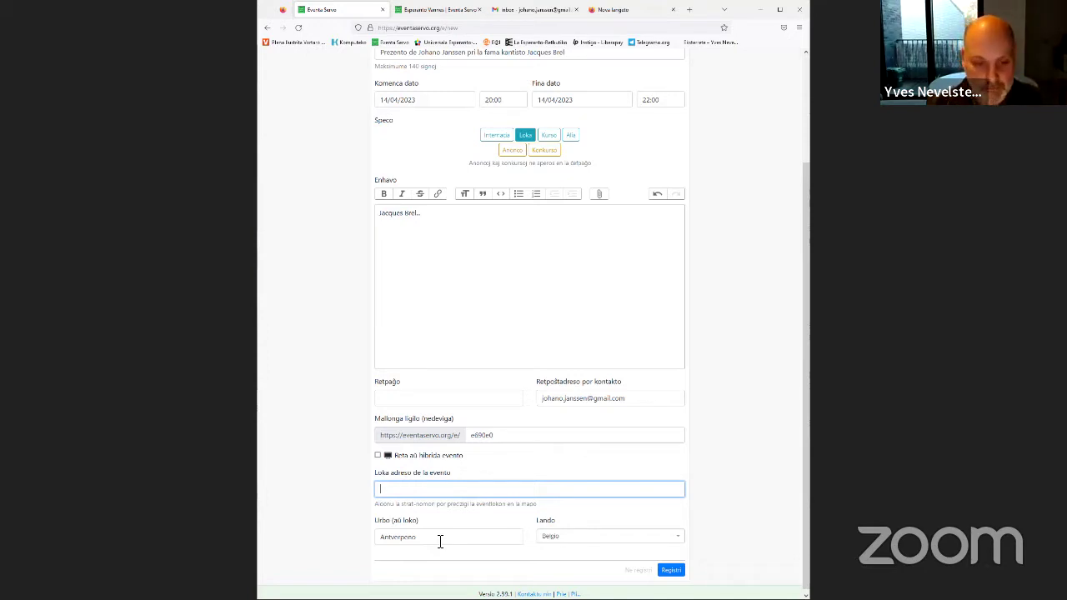
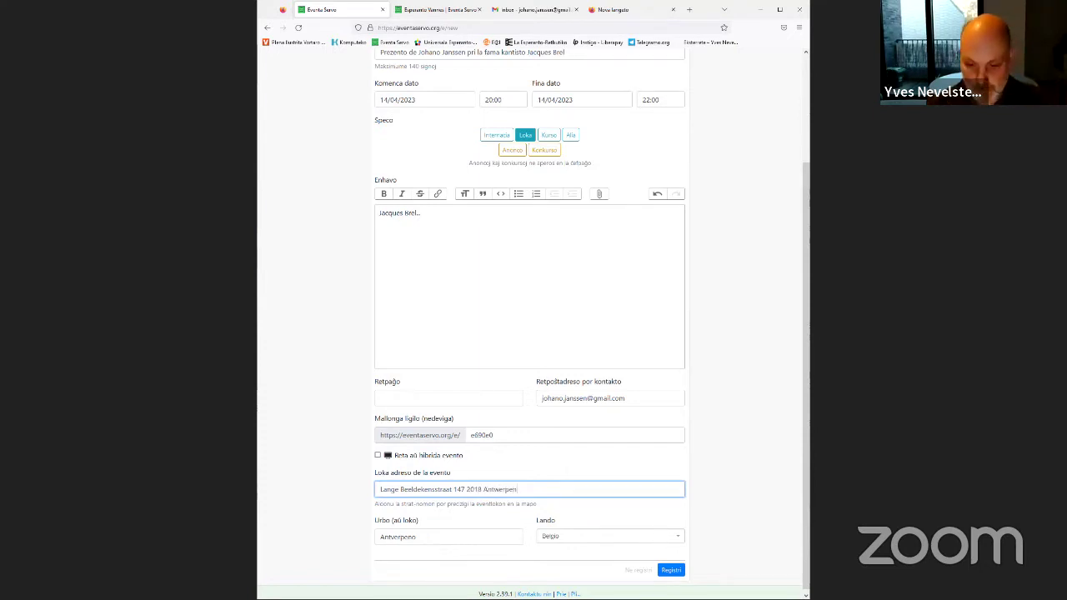
Save the event with Registri and open its Antwerpen address in Google Maps
{"action": "left_click", "coordinate": [671, 571]}
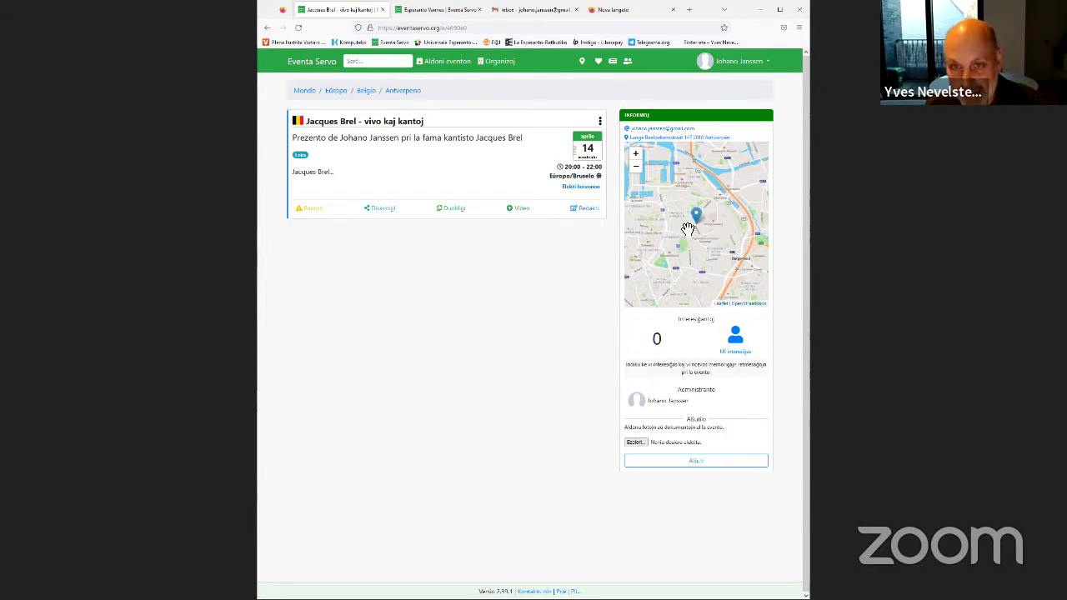
{"action": "left_click", "coordinate": [679, 139]}
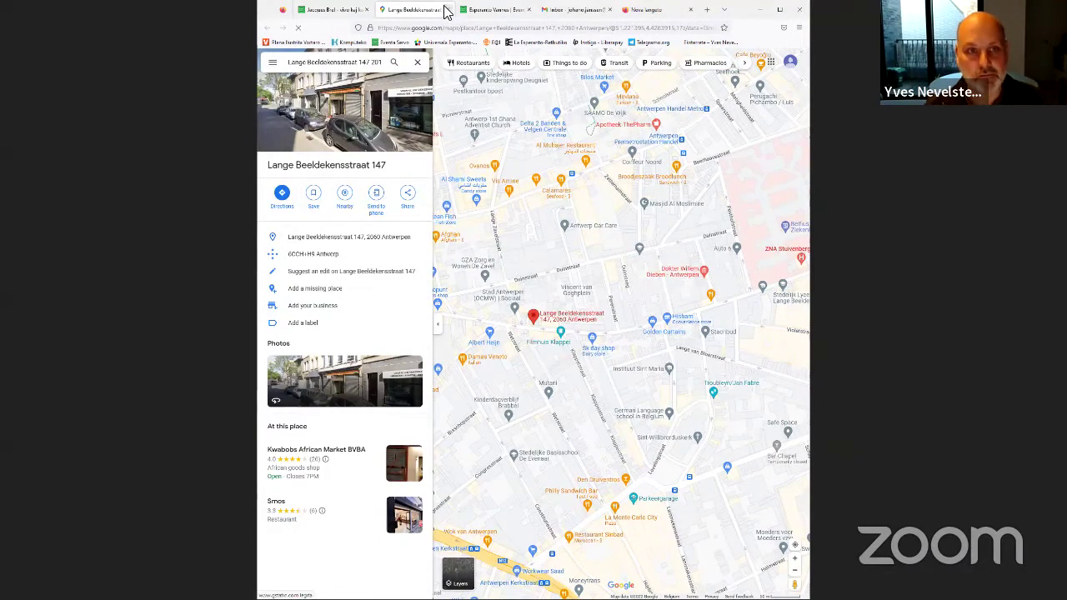
Return to the Jacques Brel event tab and choose Redakti on its card
{"action": "left_click", "coordinate": [343, 12]}
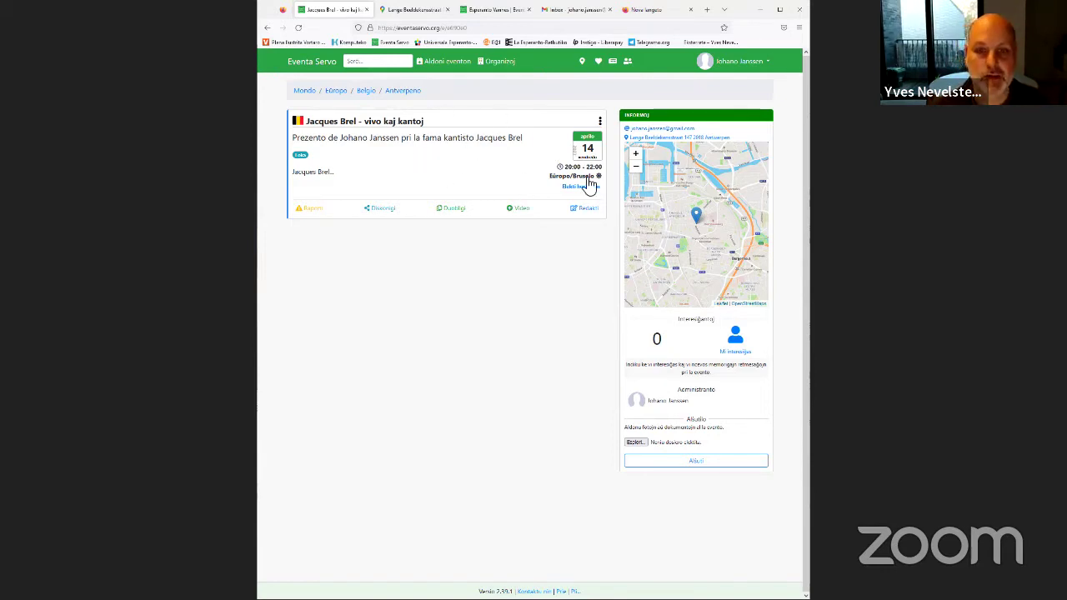
{"action": "left_click", "coordinate": [588, 210]}
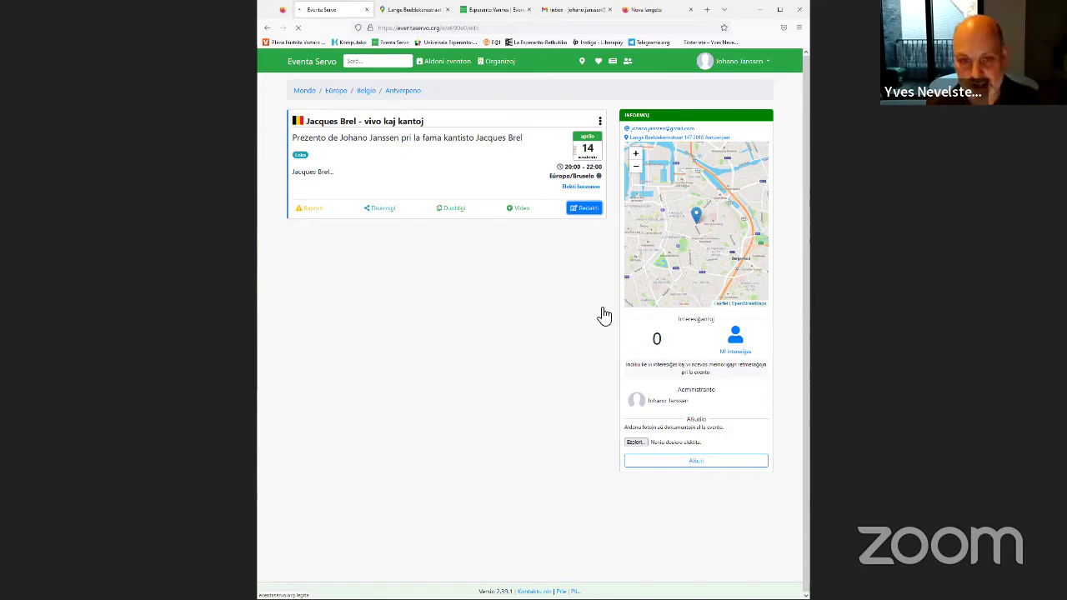